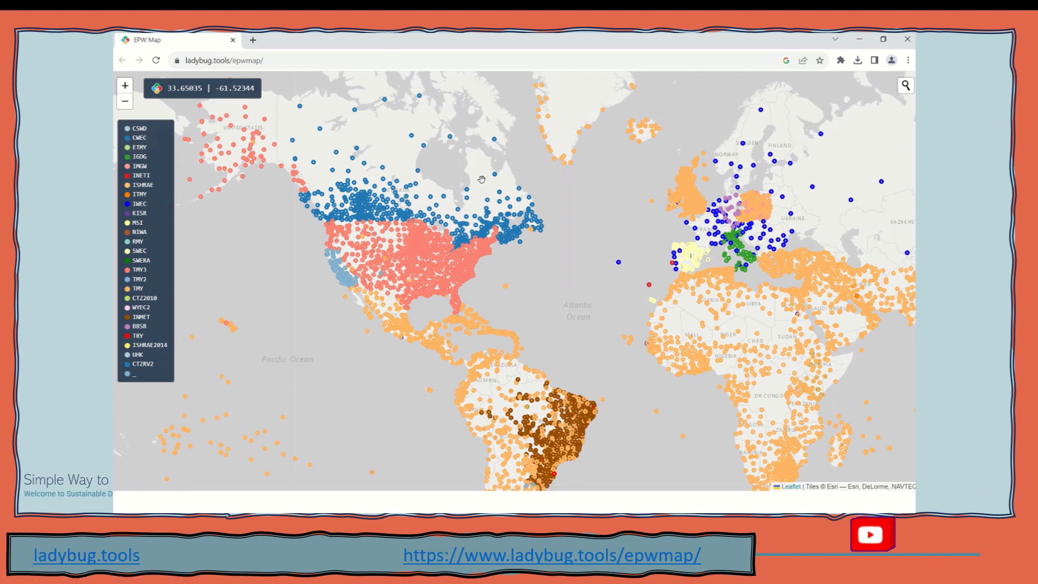
# Enter the project's street address into the EPW Map location search box
pyautogui.moveTo(890, 100)
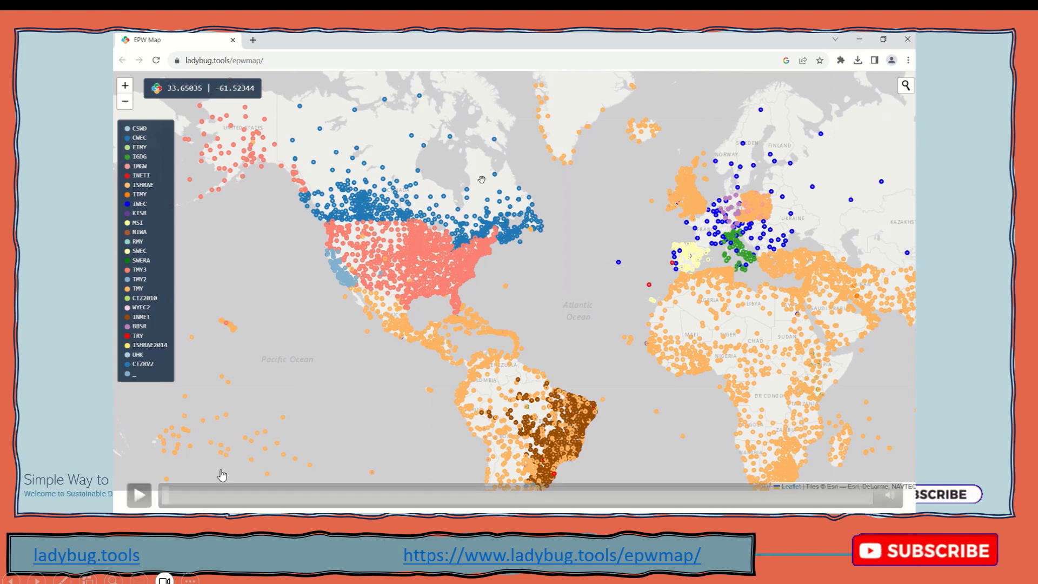
pyautogui.click(139, 495)
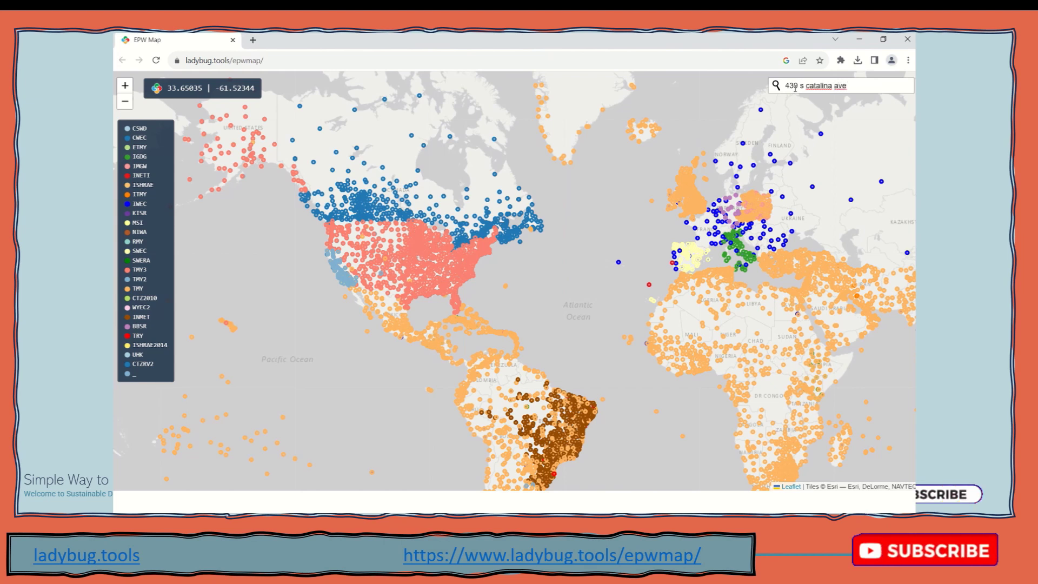
# Capitalize the street name in the search text using spelling suggestions
pyautogui.rightClick(819, 87)
pyautogui.click(805, 97)
pyautogui.rightClick(844, 87)
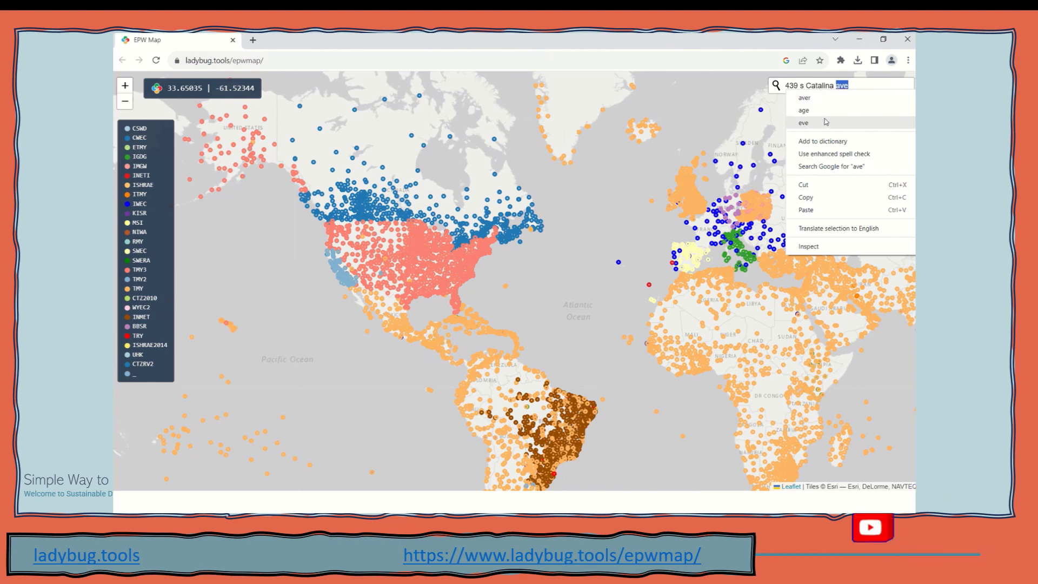
pyautogui.click(851, 86)
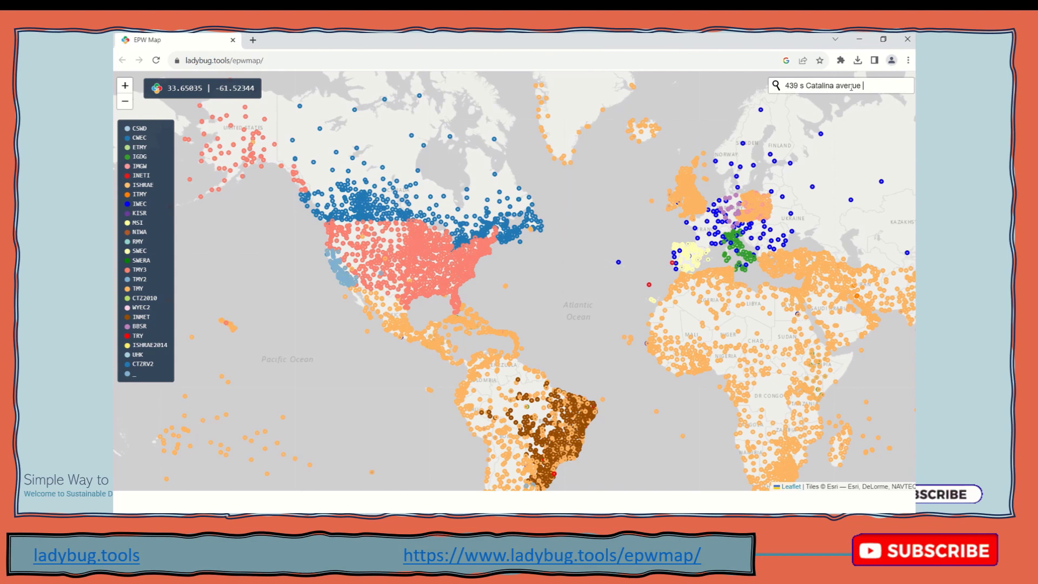
# Append the city Pasadena and its ZIP code to the query and run the search
pyautogui.write('pasad')
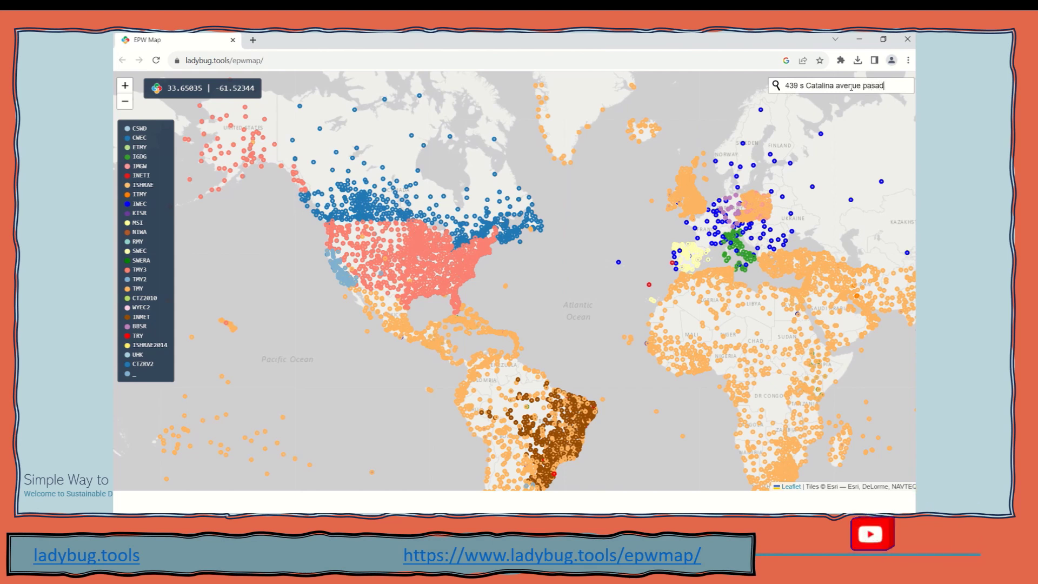
pyautogui.write('ena ')
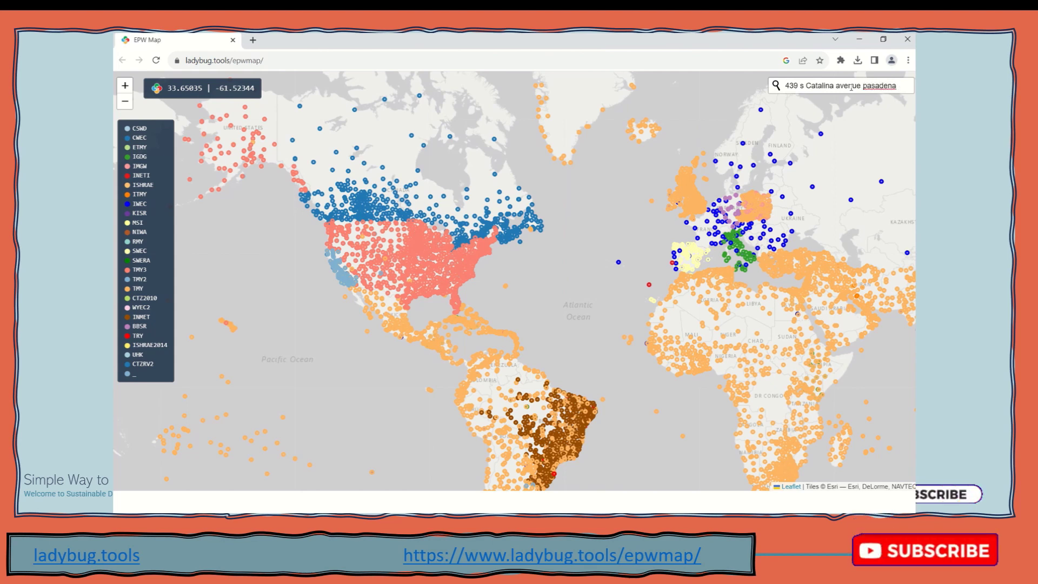
pyautogui.write('91106')
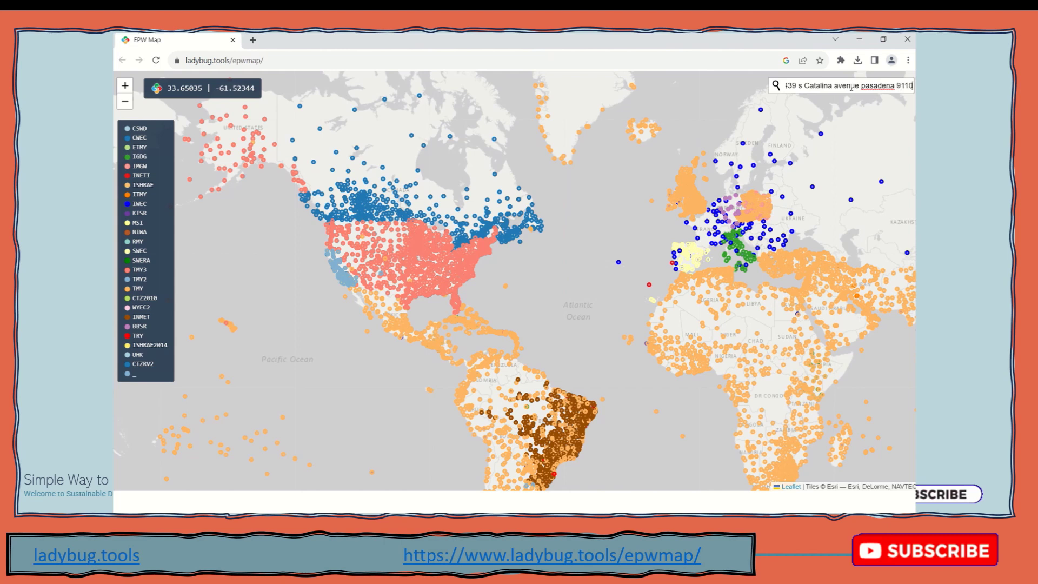
pyautogui.rightClick(869, 91)
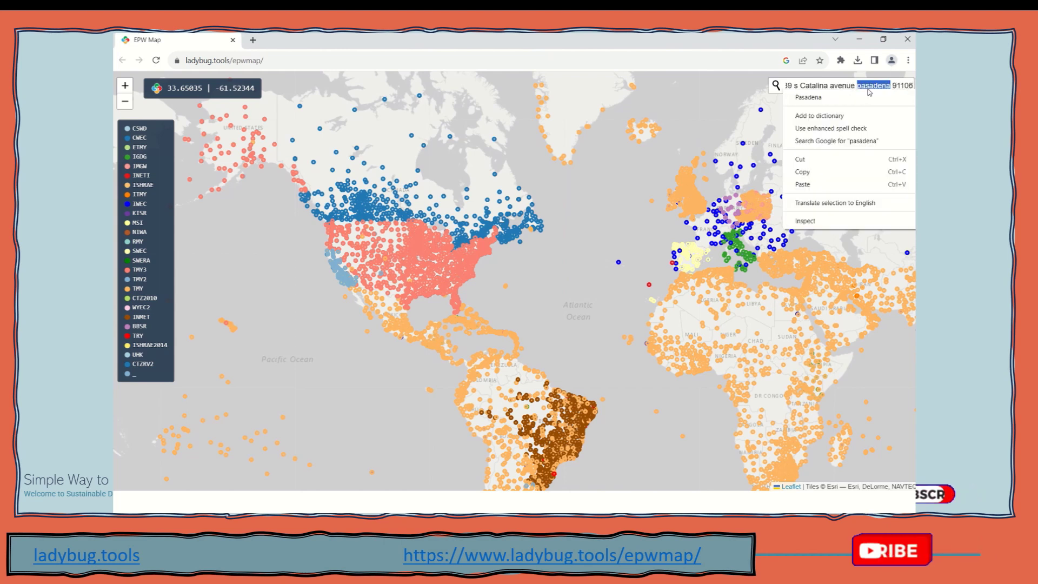
pyautogui.click(849, 103)
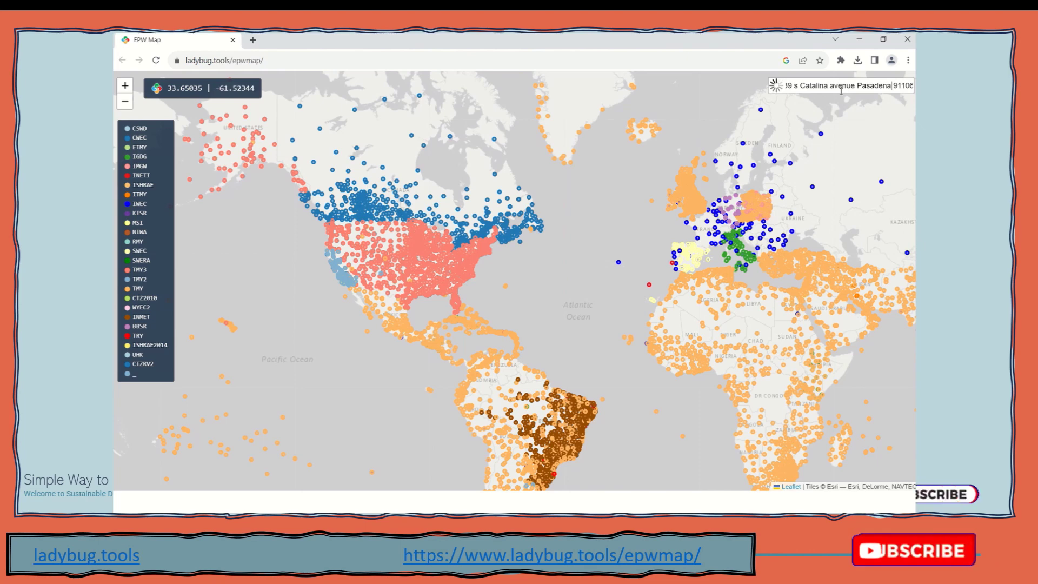
pyautogui.press('Return')
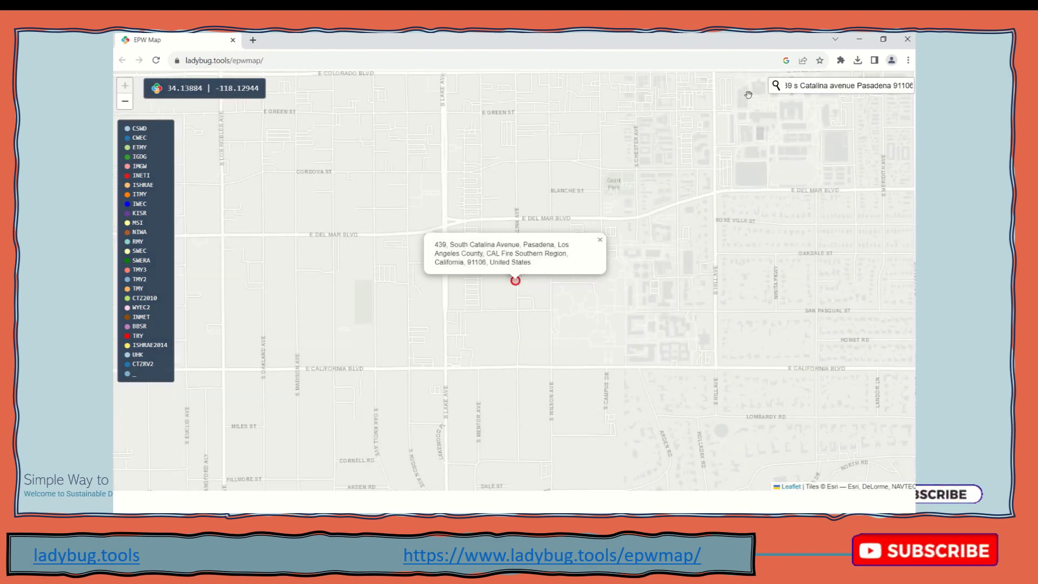
# Close the address popup and open the nearby Climate Zone 9::722880::CTZRV2 station's details
pyautogui.scroll(-2, 471, 305)
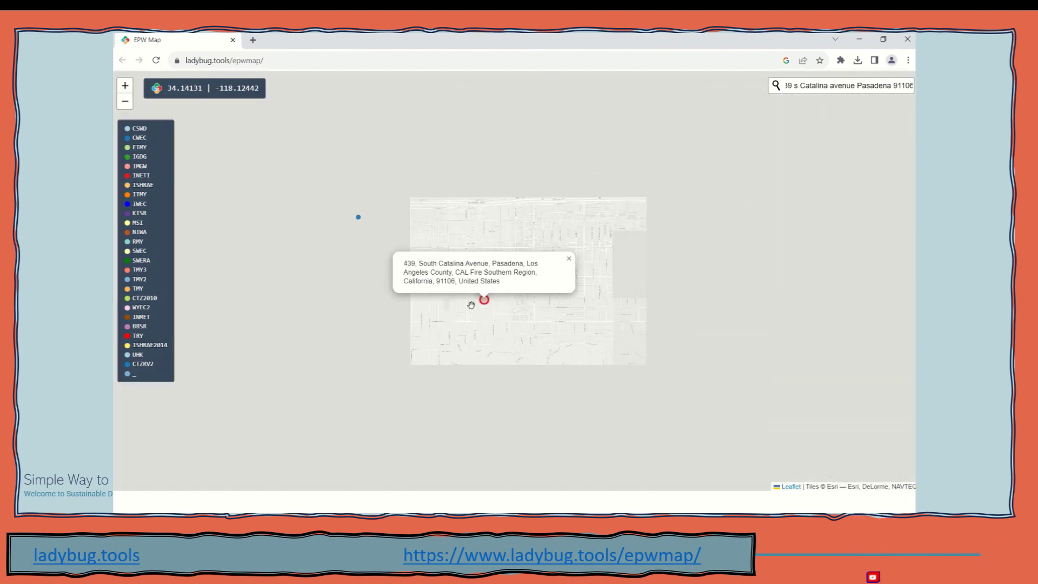
pyautogui.scroll(-2, 484, 303)
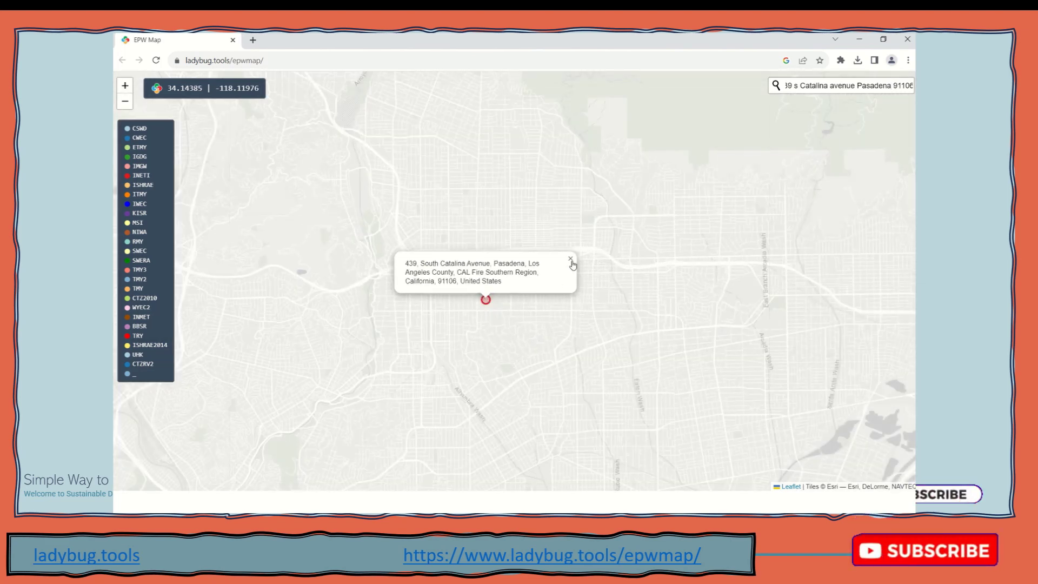
pyautogui.scroll(4, 486, 300)
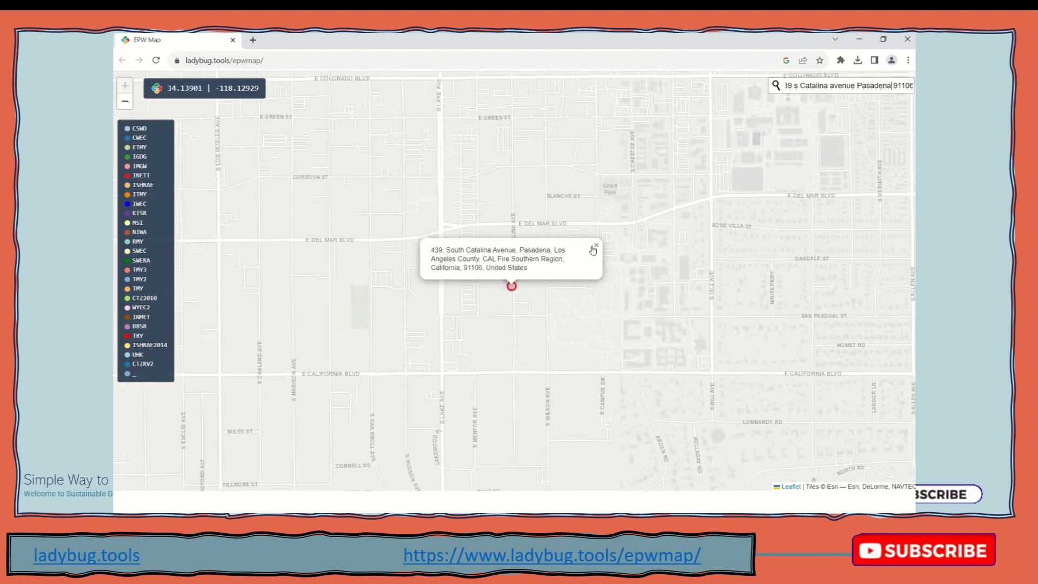
pyautogui.click(596, 245)
pyautogui.scroll(-3, 422, 291)
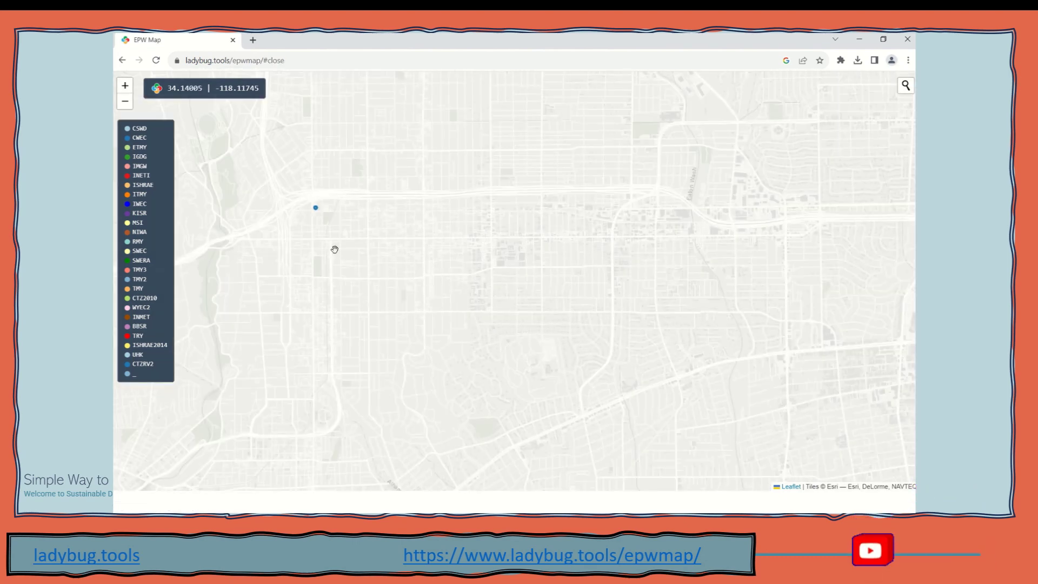
pyautogui.click(317, 209)
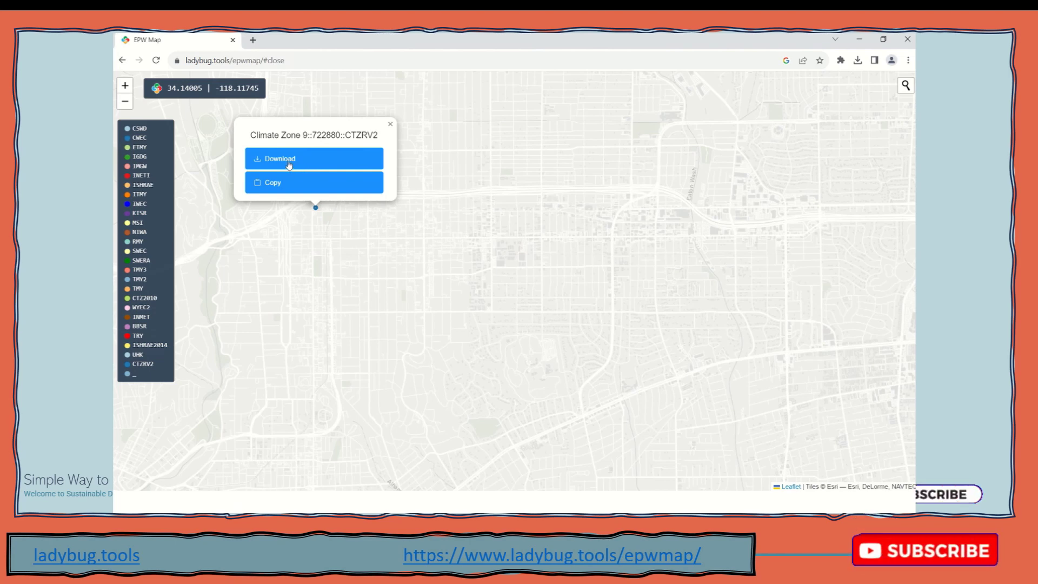
# Download the Climate Zone 9 file, extract CZ09RV2 (1) with 7-Zip, and select CZ09RV2.epw
pyautogui.click(289, 162)
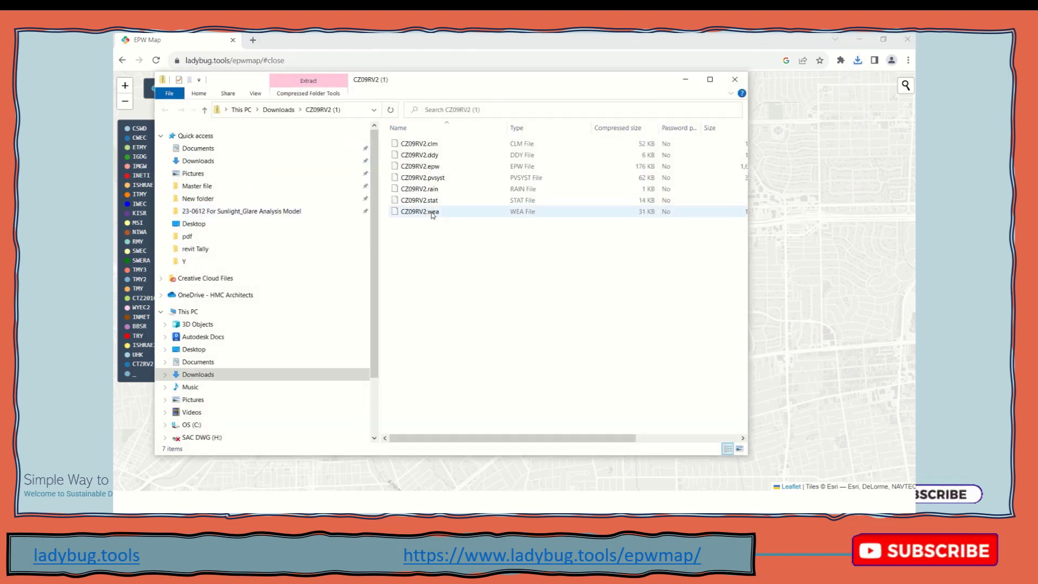
pyautogui.click(278, 110)
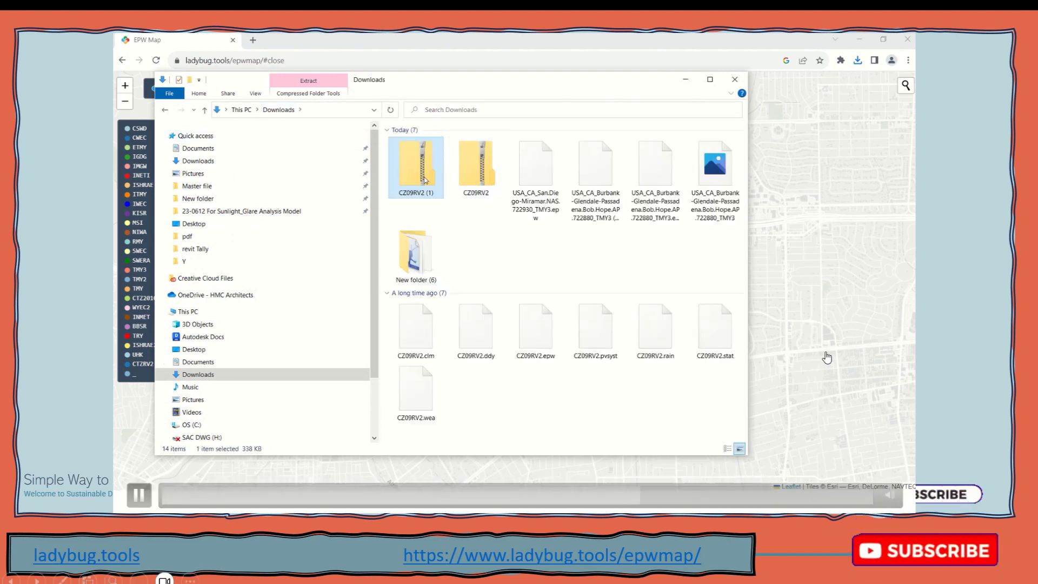
pyautogui.rightClick(421, 173)
pyautogui.moveTo(396, 245)
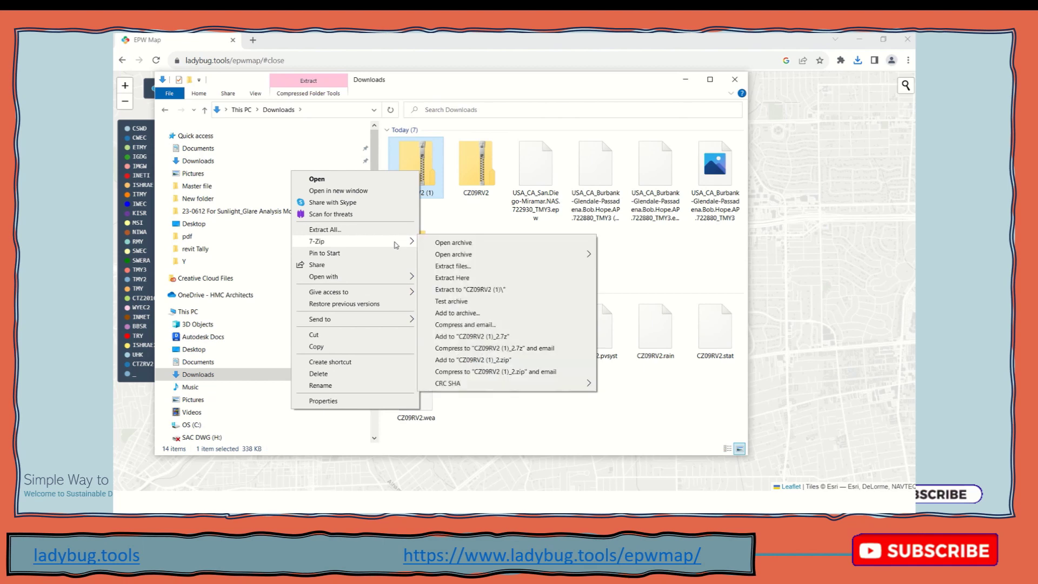
pyautogui.click(453, 266)
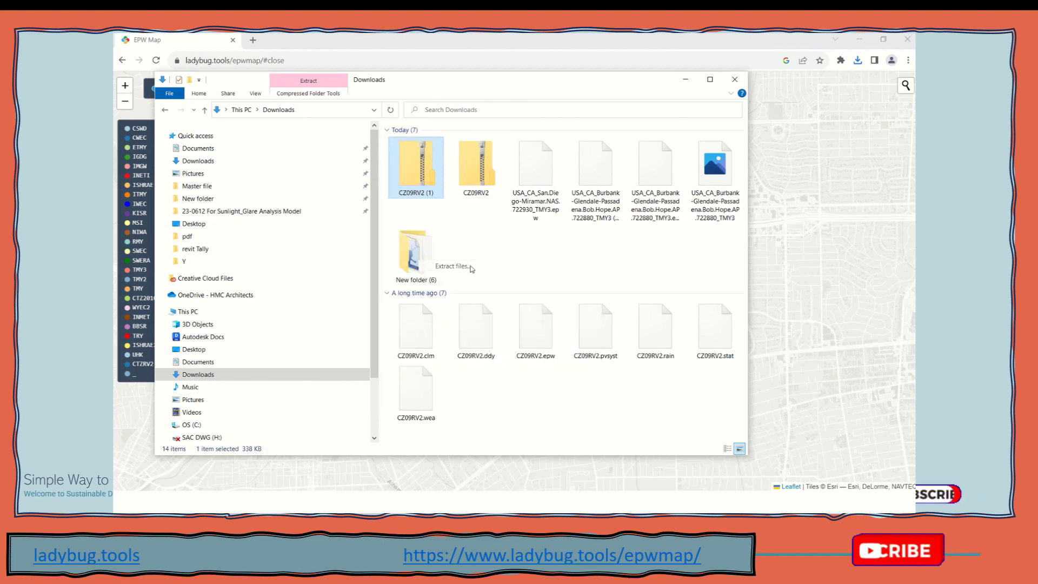
pyautogui.press('Return')
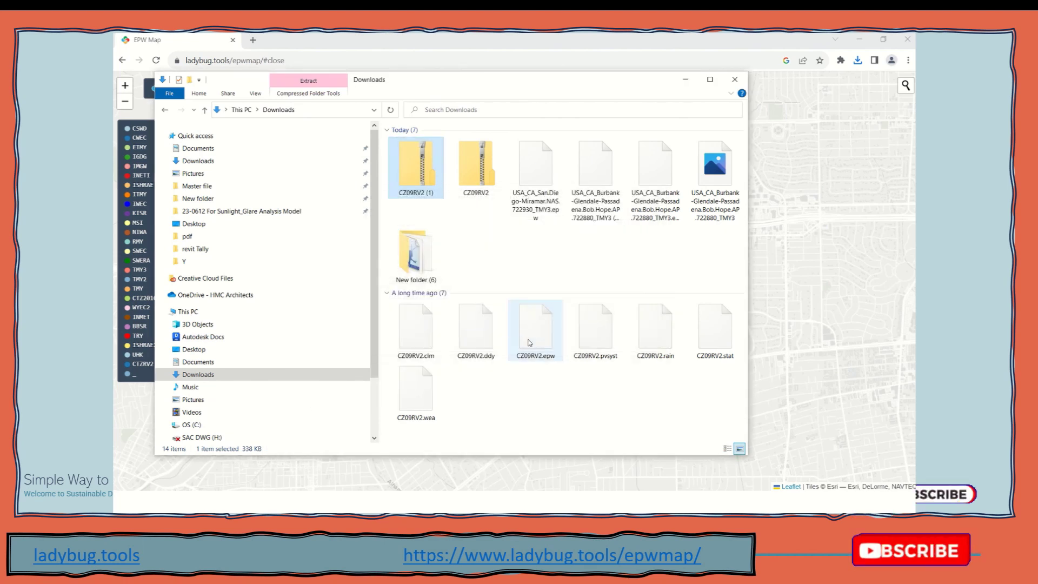
pyautogui.doubleClick(483, 270)
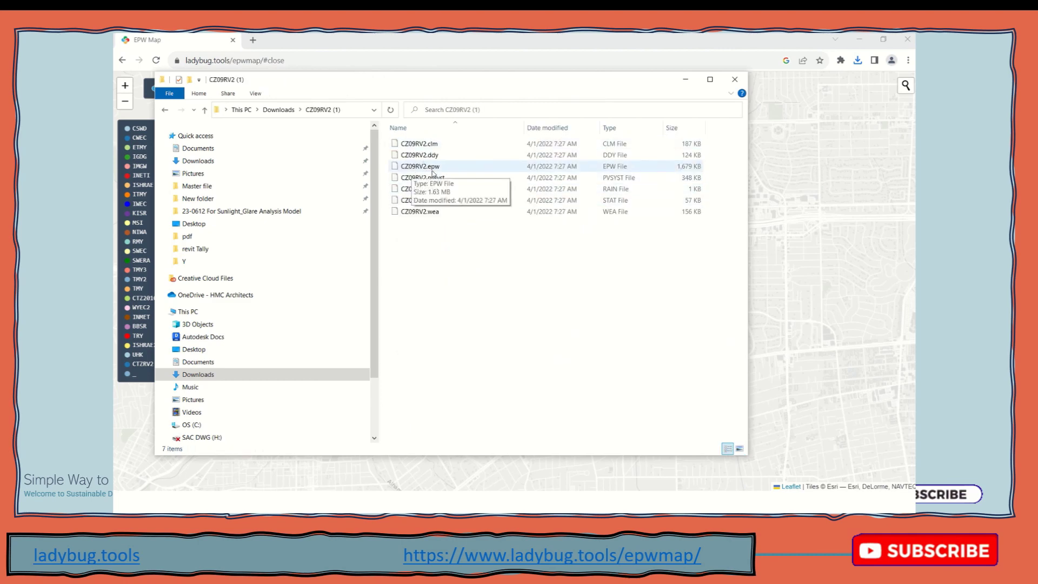
pyautogui.click(441, 167)
# Copy the Climate Zone 9 station's file link, close its popup, and zoom out the map
pyautogui.click(685, 79)
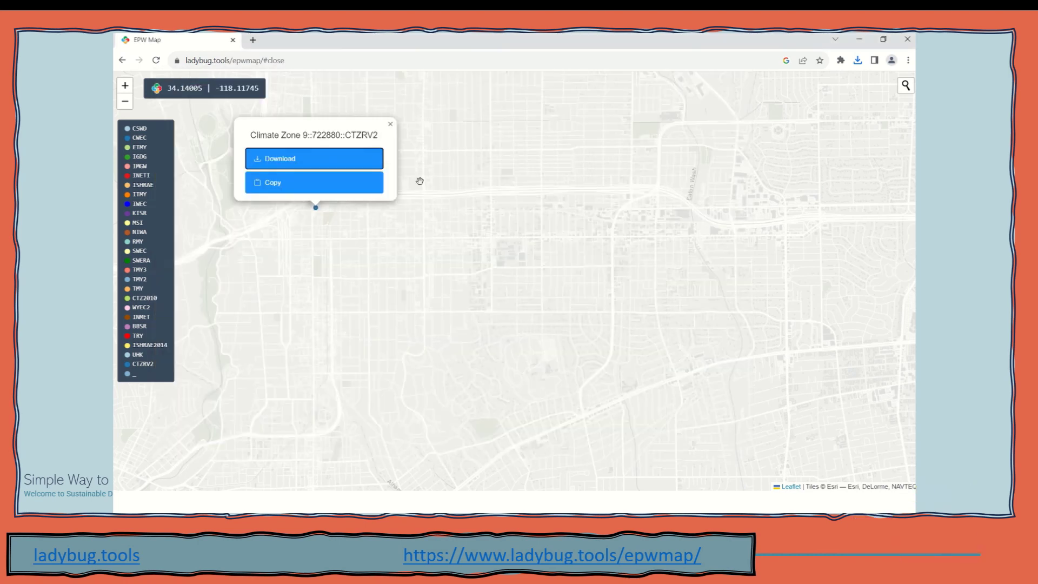
pyautogui.click(326, 186)
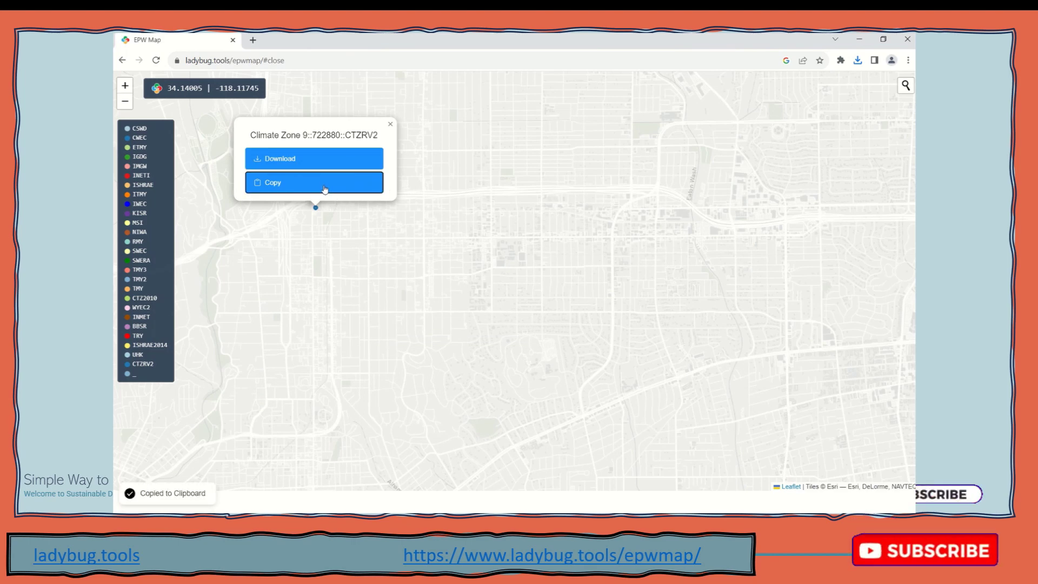
pyautogui.scroll(-1, 375, 216)
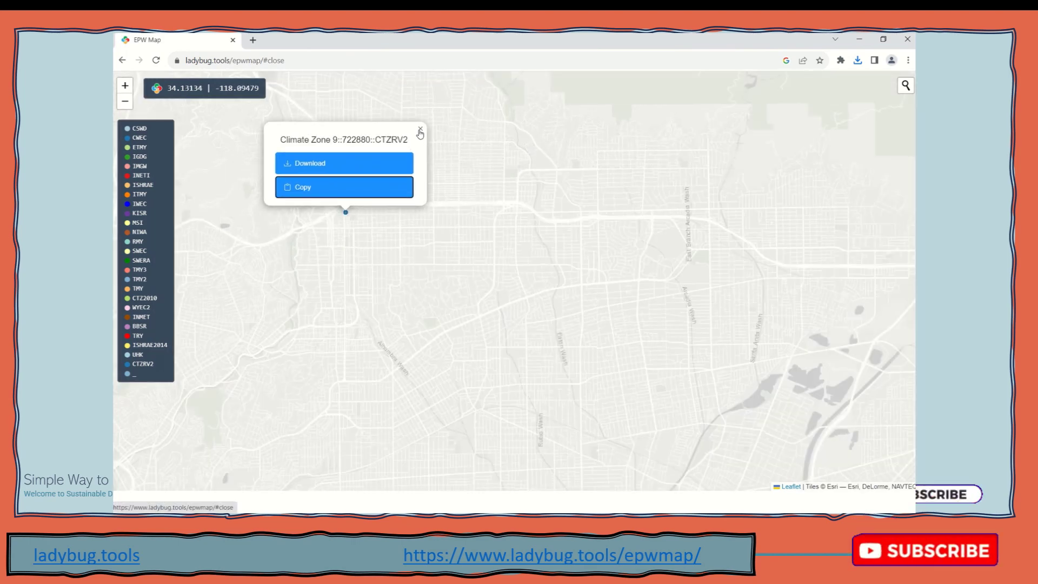
pyautogui.click(418, 133)
pyautogui.scroll(-2, 395, 292)
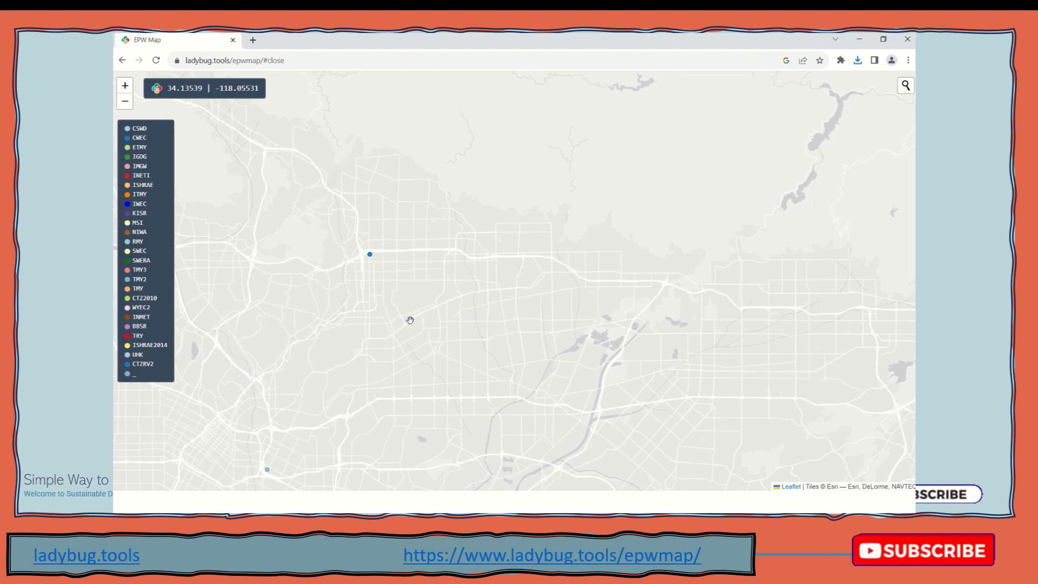
pyautogui.moveTo(409, 319); pyautogui.dragTo(439, 352)
pyautogui.scroll(1, 463, 383)
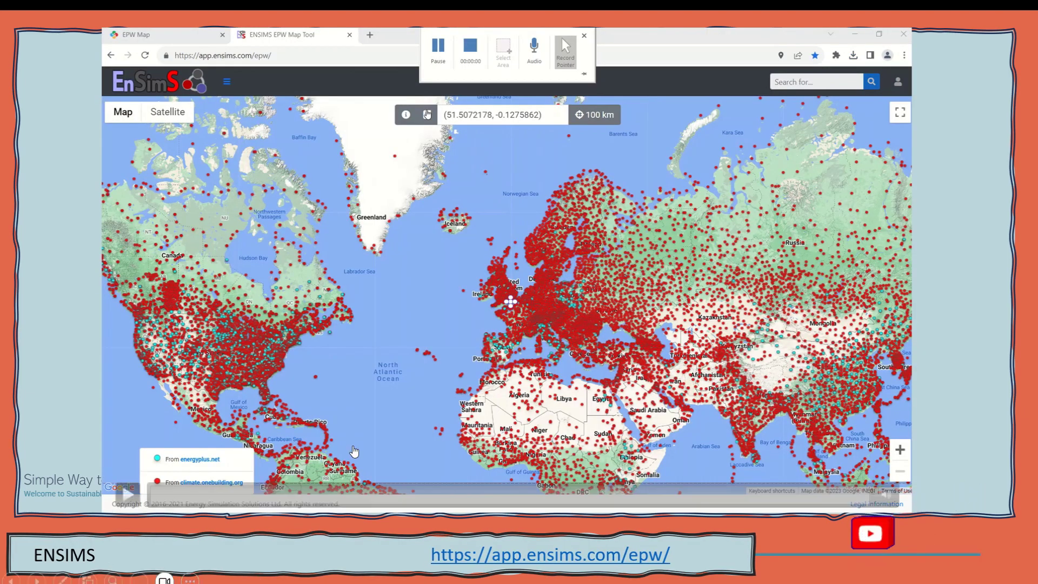
pyautogui.click(129, 493)
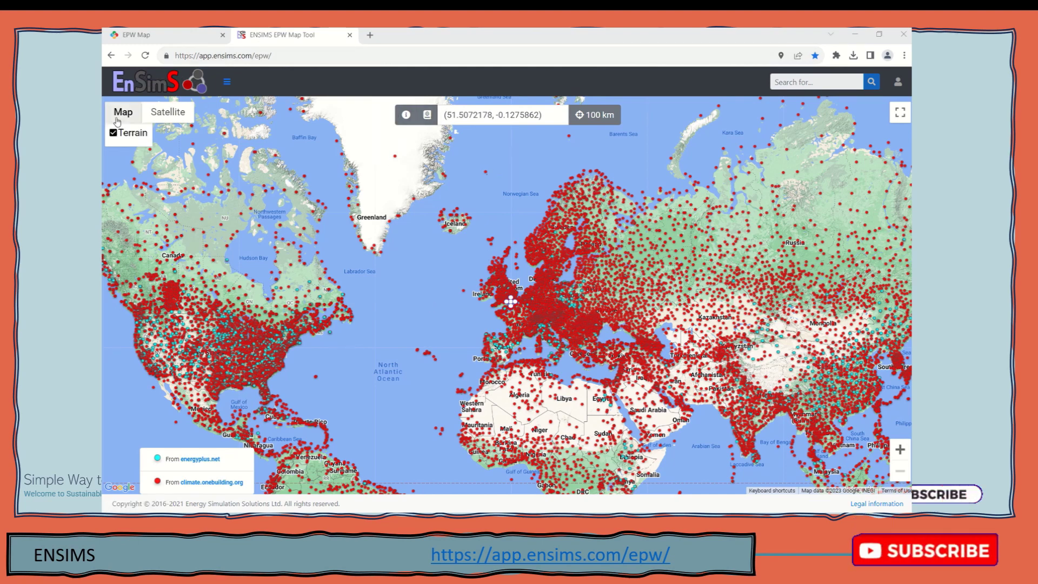
# Replace the London coordinates in the location search with the project's Pasadena street address
pyautogui.click(167, 112)
pyautogui.click(133, 113)
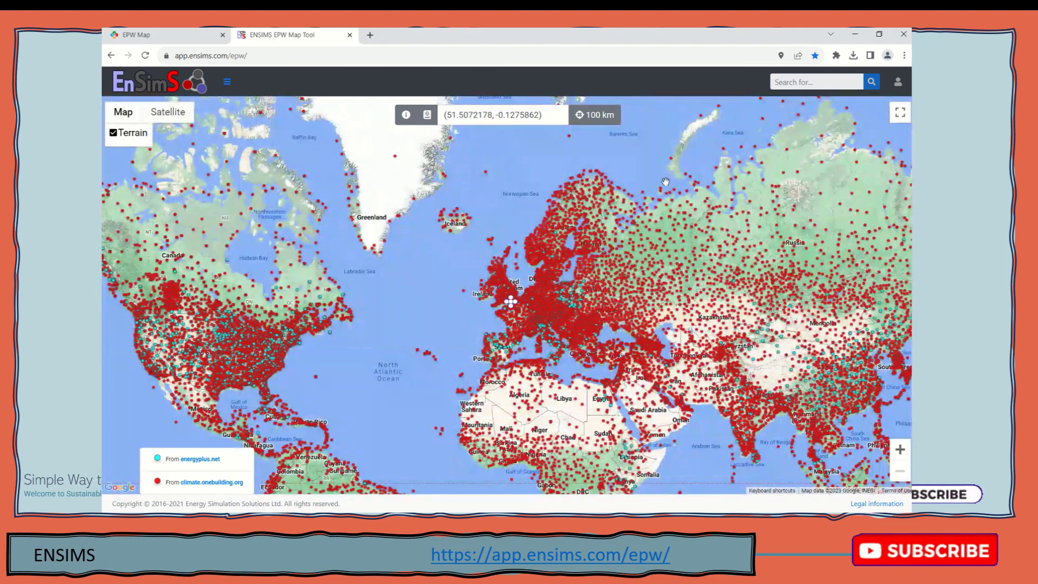
pyautogui.moveTo(549, 115); pyautogui.dragTo(357, 119)
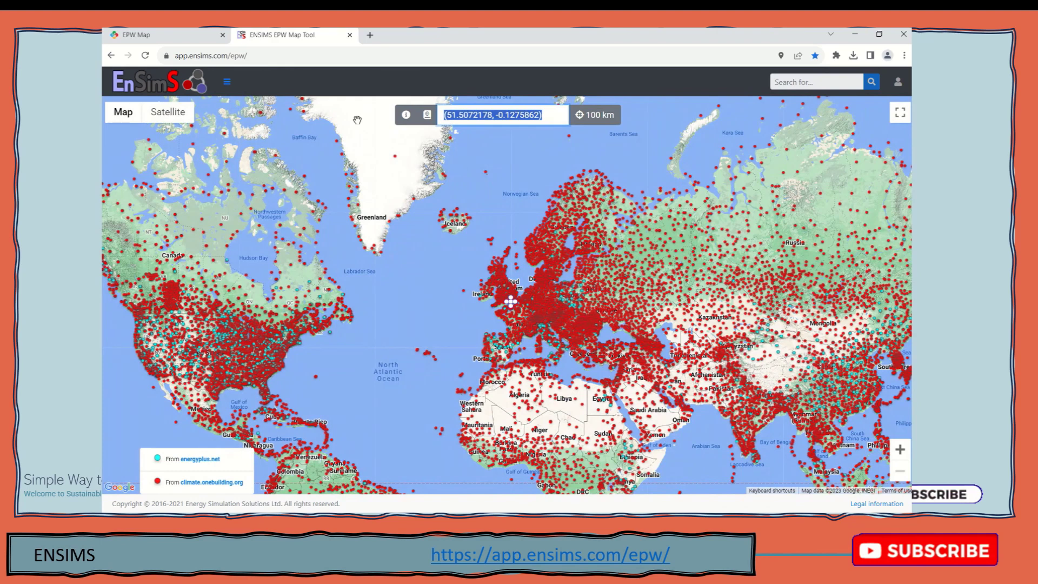
pyautogui.press('BackSpace')
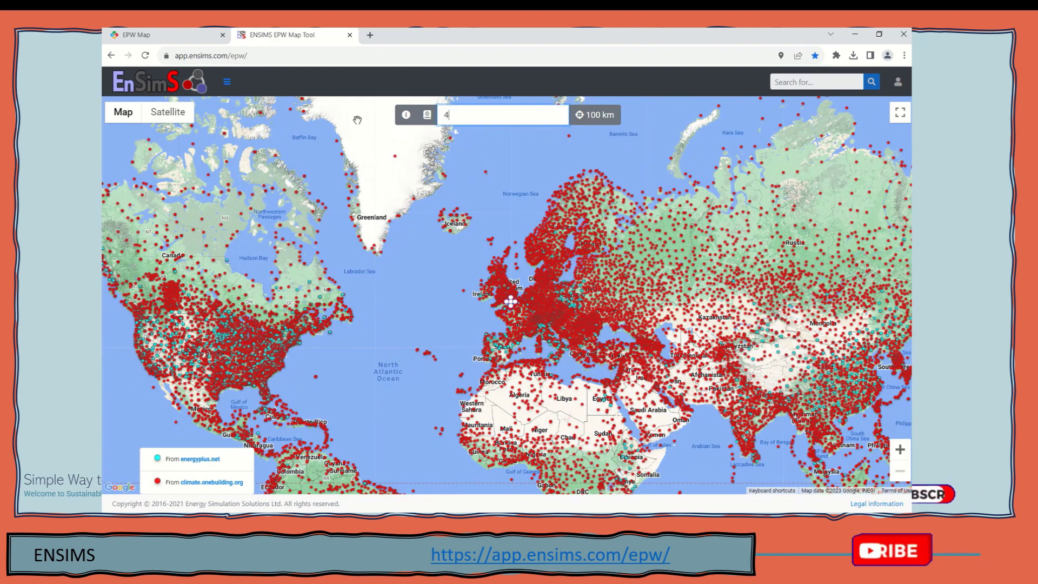
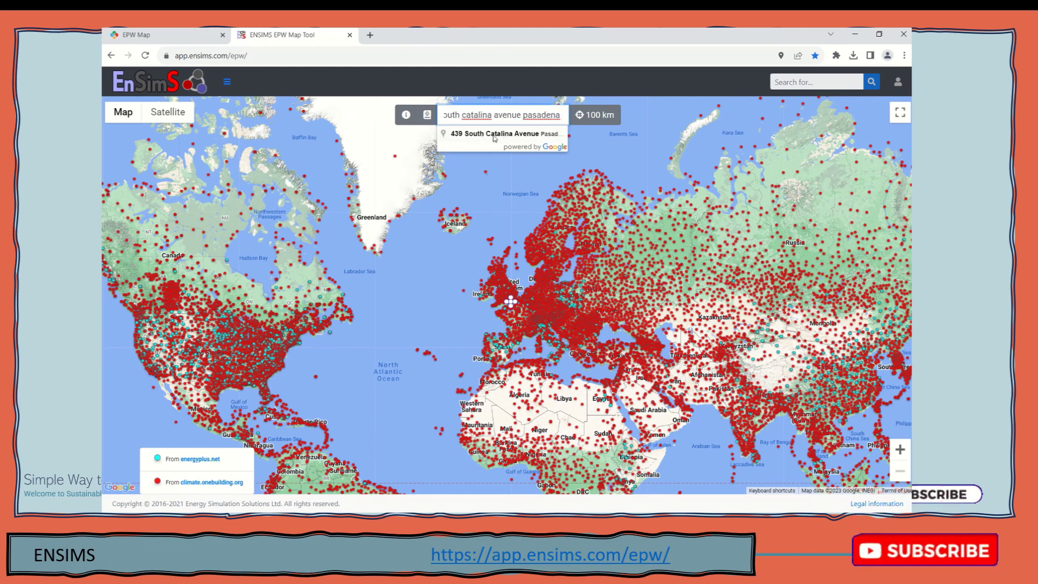
# Center the map on the suggested Pasadena address and open the nearby Climate Zone 9 station's details
pyautogui.click(525, 134)
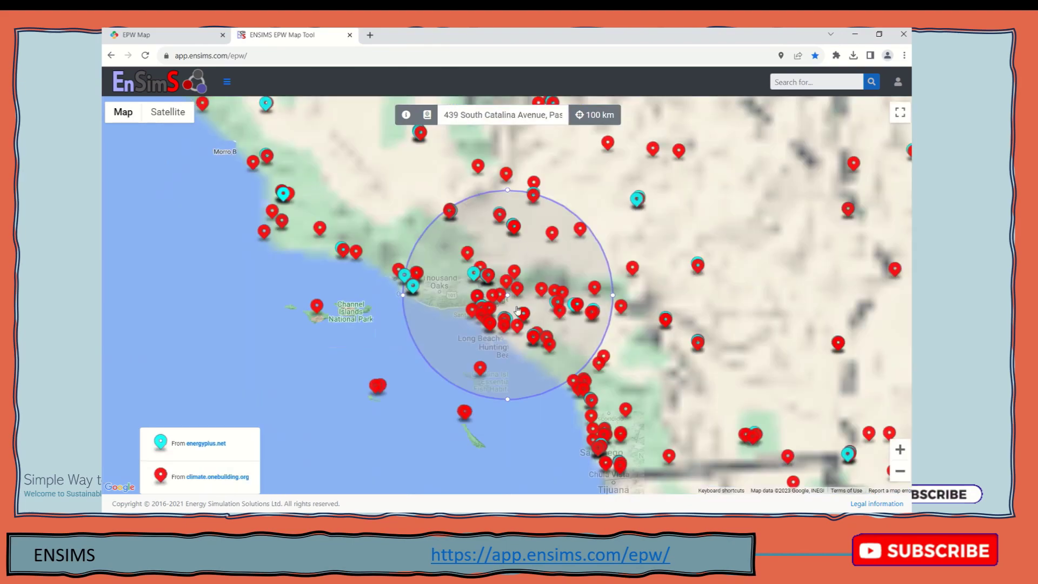
pyautogui.scroll(-5, 508, 309)
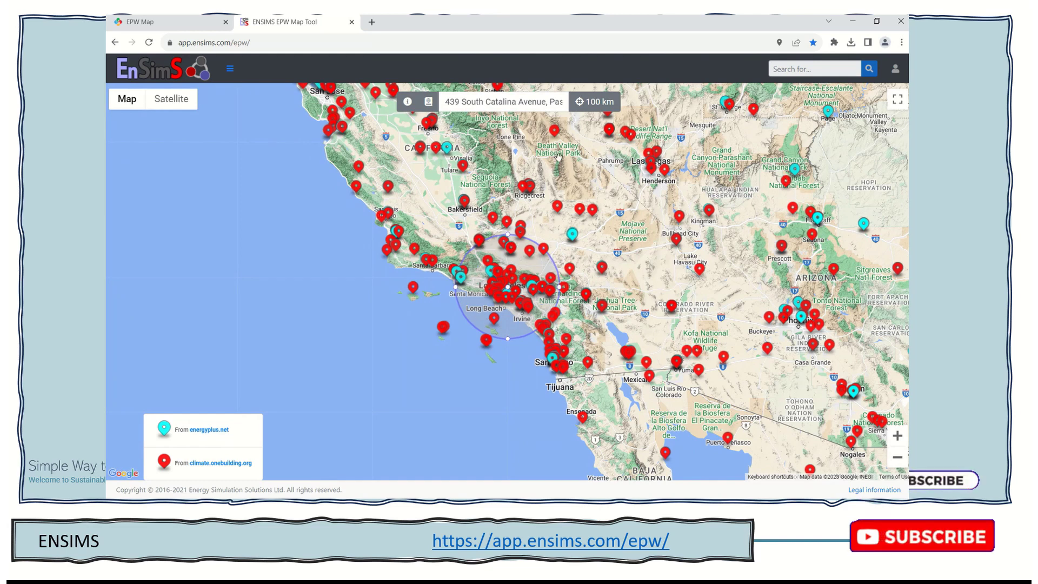
pyautogui.click(595, 101)
pyautogui.scroll(10, 506, 287)
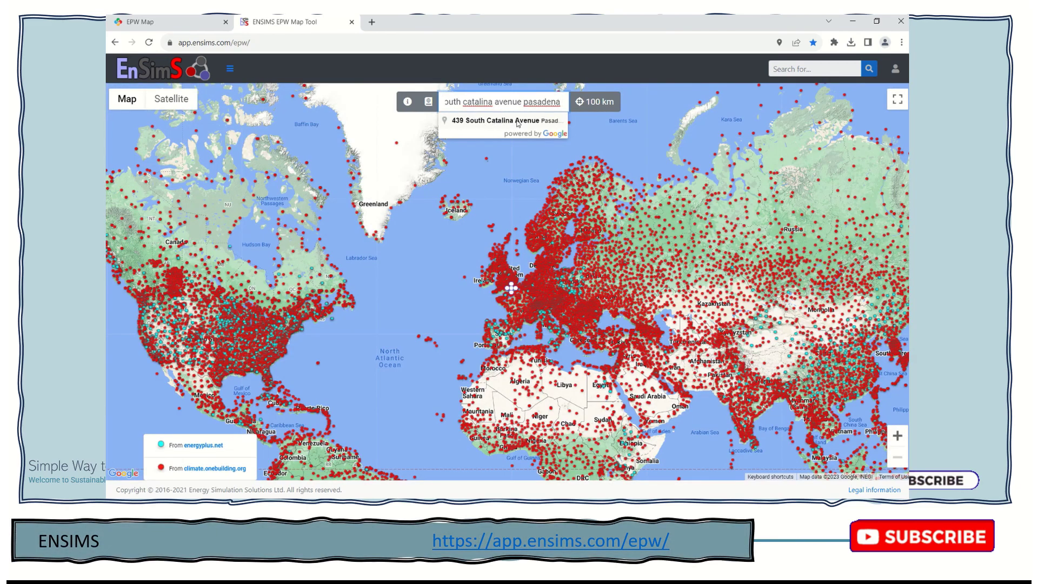
pyautogui.click(517, 121)
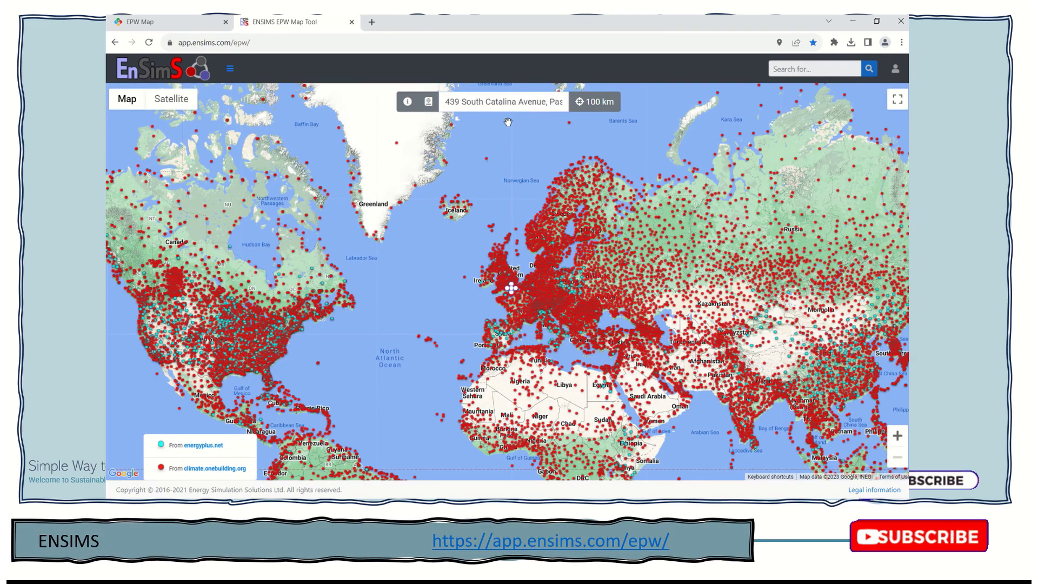
pyautogui.scroll(2, 509, 296)
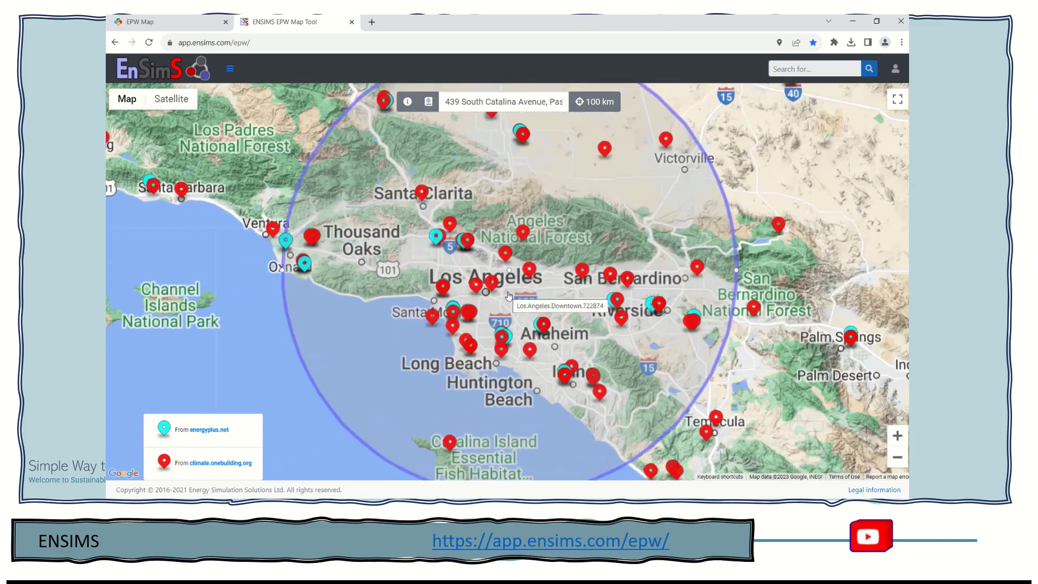
pyautogui.scroll(-4, 509, 296)
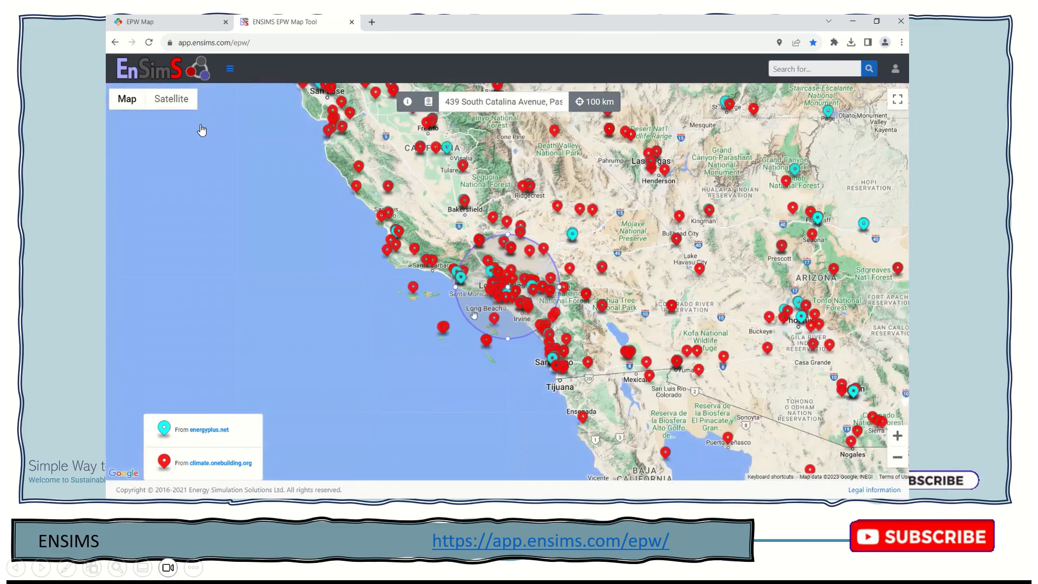
pyautogui.moveTo(135, 446)
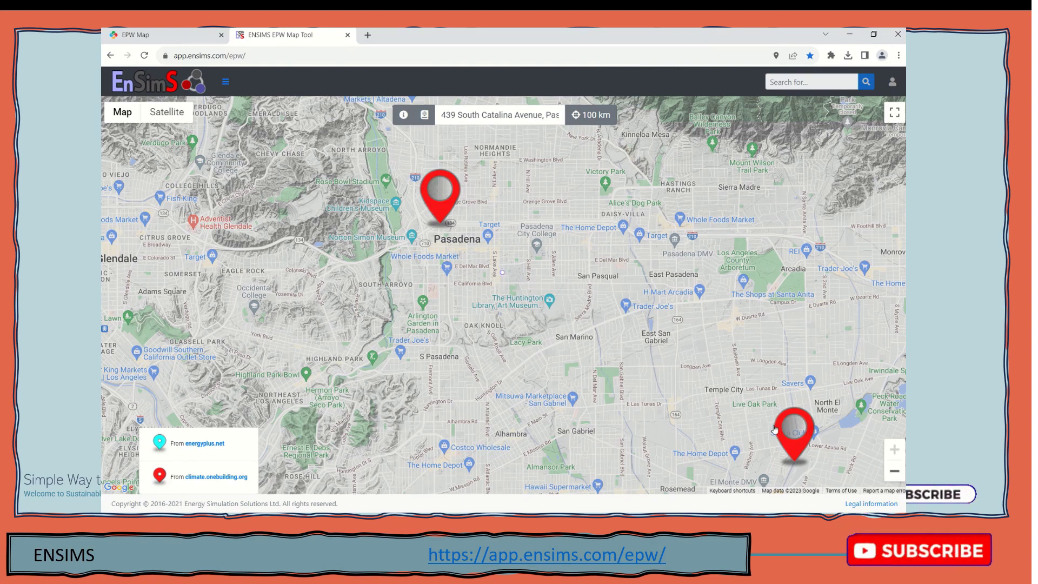
pyautogui.scroll(-1, 757, 422)
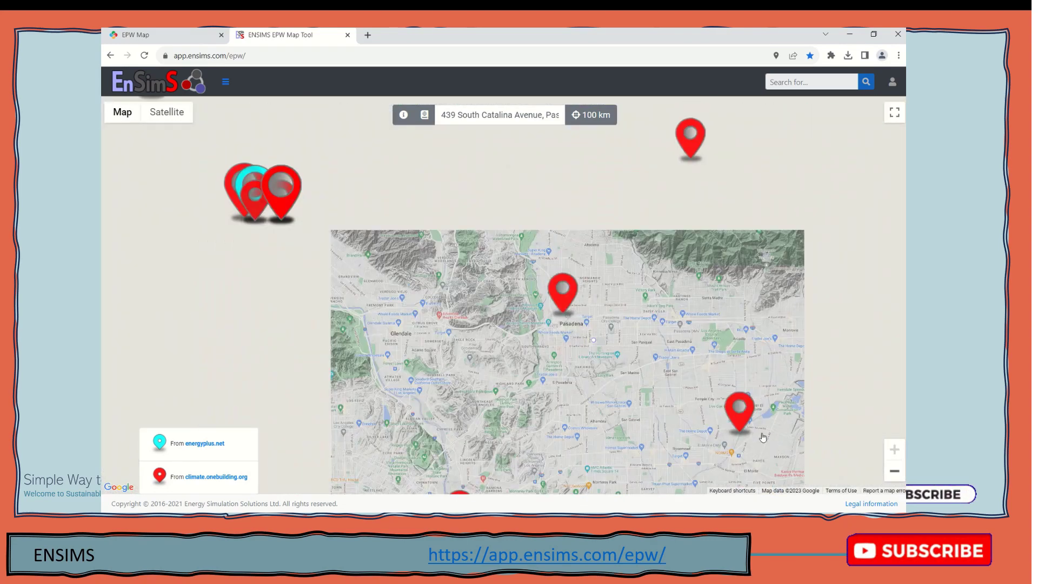
pyautogui.scroll(1, 637, 355)
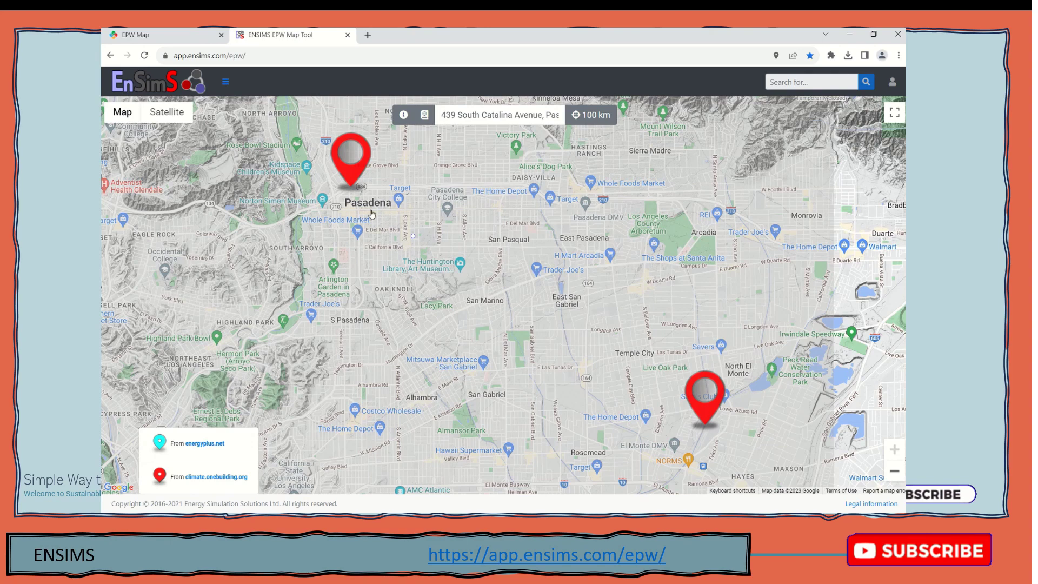
pyautogui.click(351, 161)
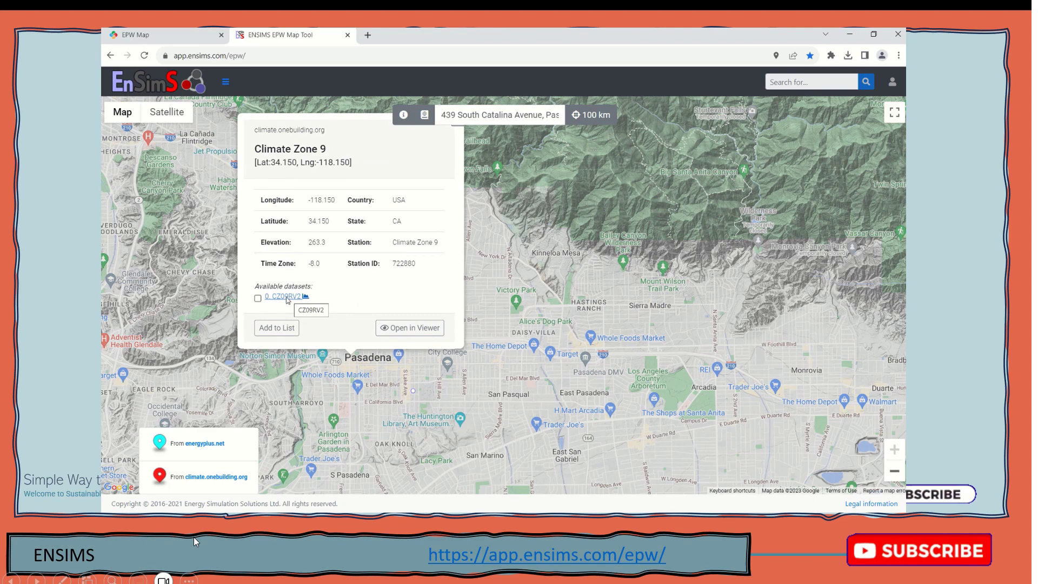
# Open the 0_CZ09RV2 dataset preview with temperature, solar radiation and wind rose charts
pyautogui.click(287, 297)
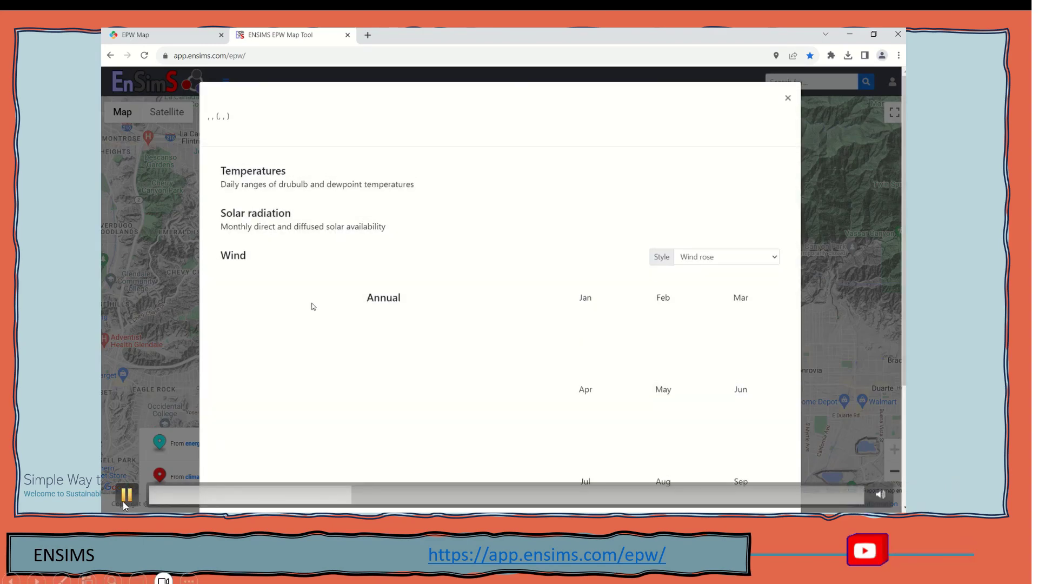
pyautogui.click(125, 495)
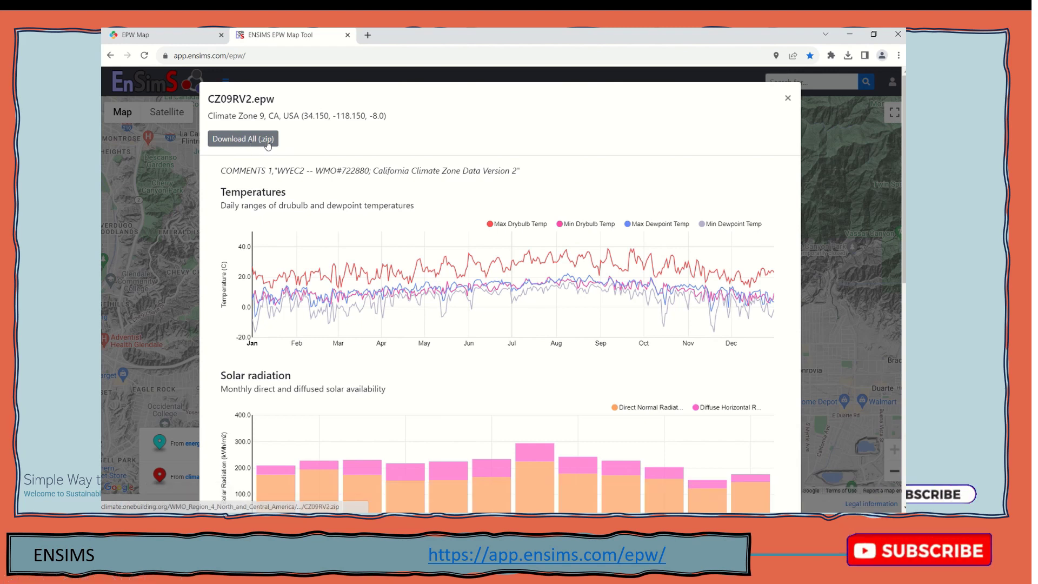
pyautogui.moveTo(139, 494)
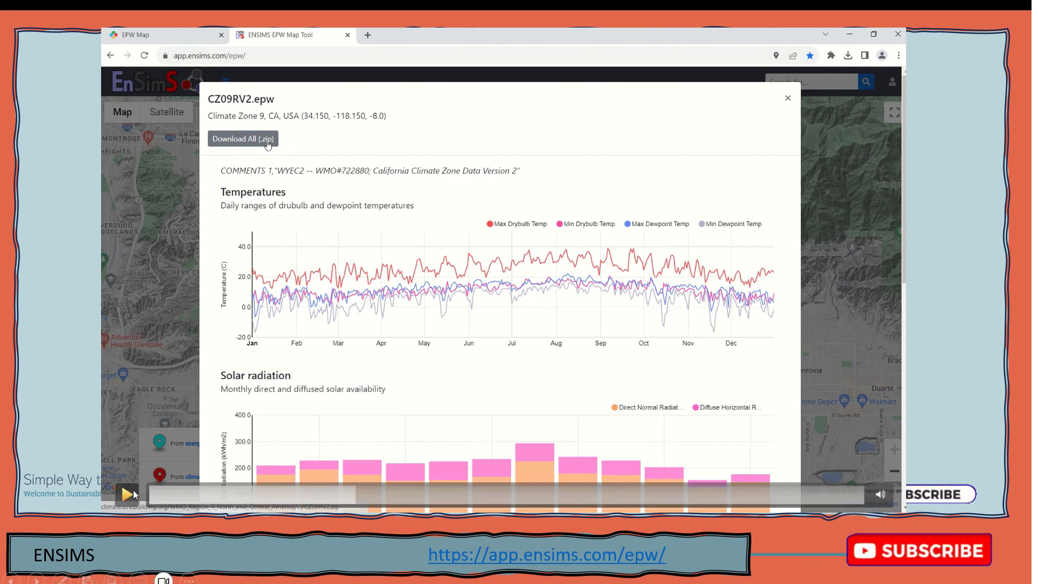
pyautogui.click(127, 494)
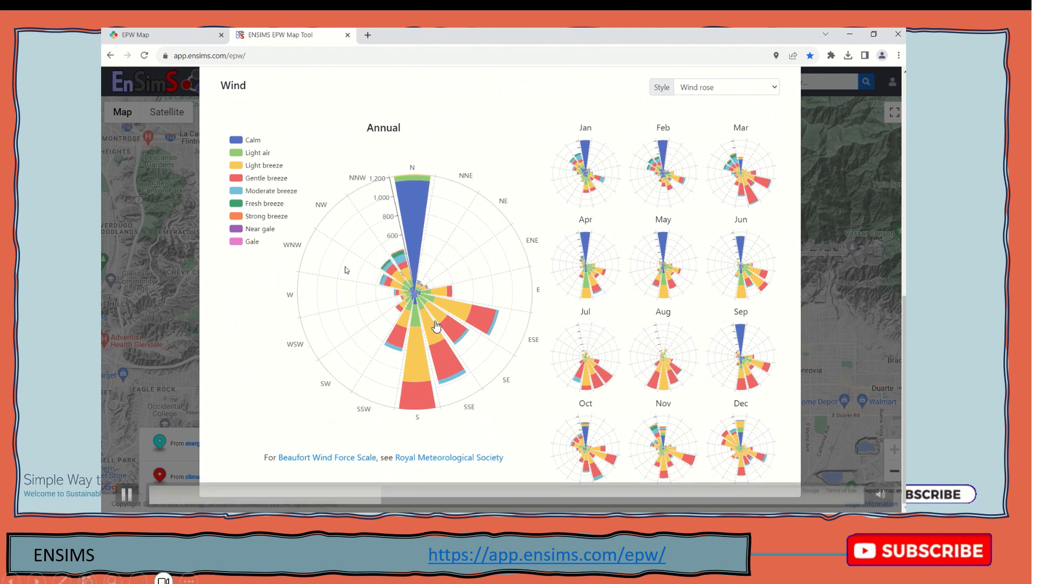
# Pause the embedded demonstration video on the CZ09RV2.epw report page
pyautogui.click(486, 321)
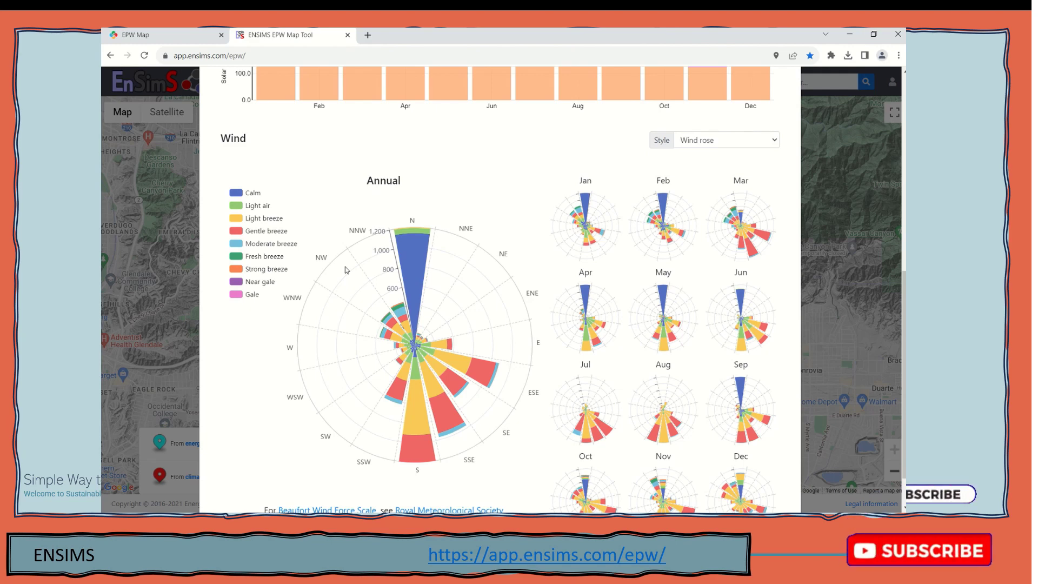
pyautogui.moveTo(475, 276)
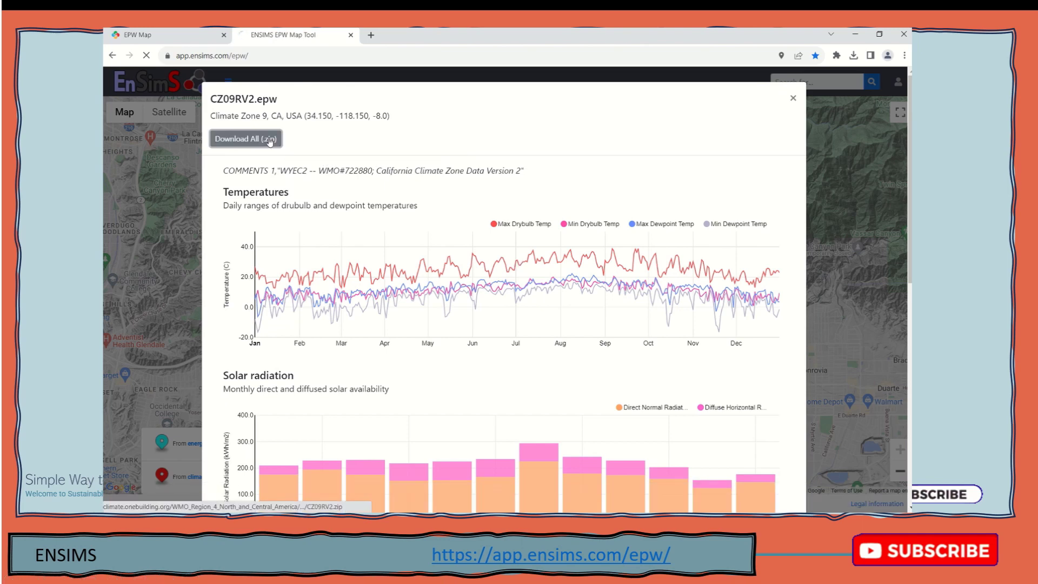
# Bring up File Explorer and go up to the Downloads folder
pyautogui.moveTo(364, 497)
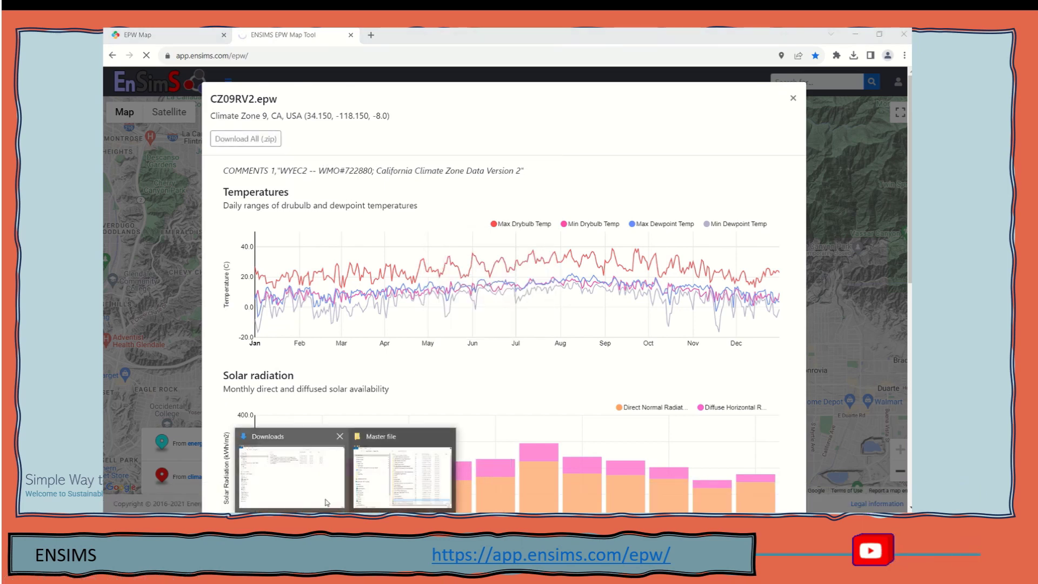
pyautogui.click(303, 465)
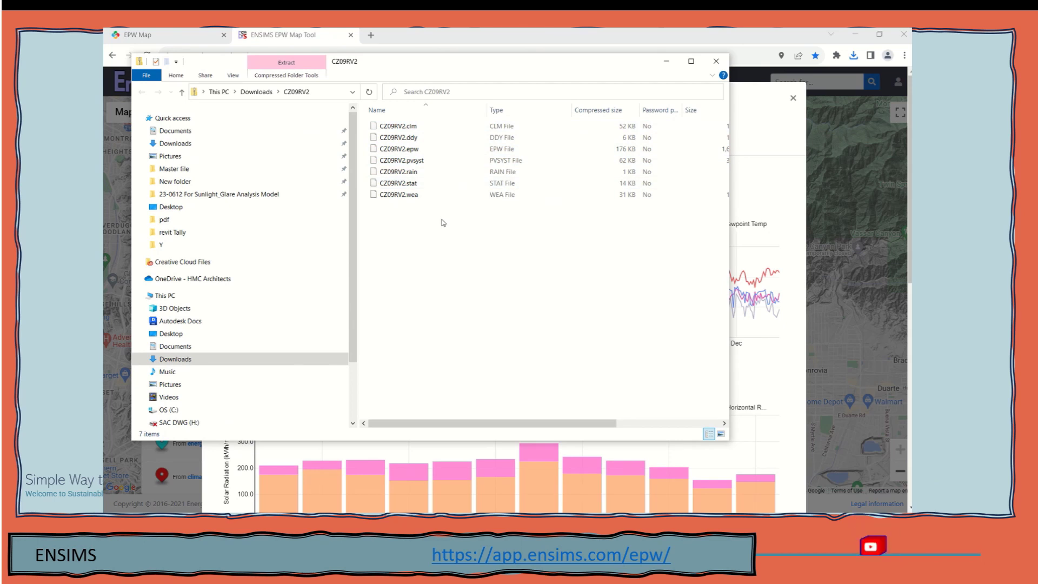
pyautogui.click(257, 91)
# Extract the CZ09RV2 zip into Downloads with 7-Zip, overwriting all, and select CZ09RV2.epw
pyautogui.rightClick(399, 157)
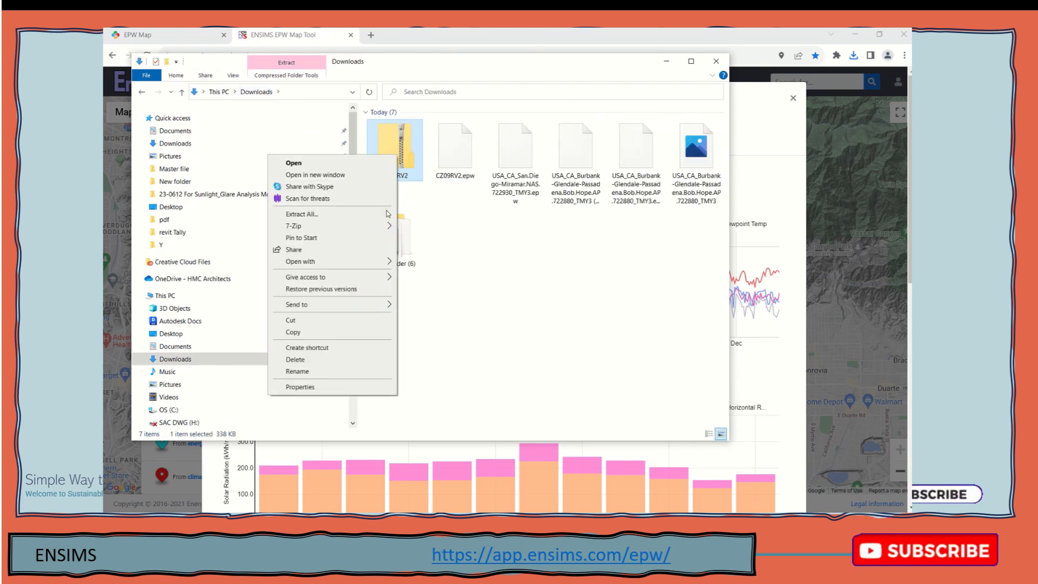
pyautogui.moveTo(386, 231)
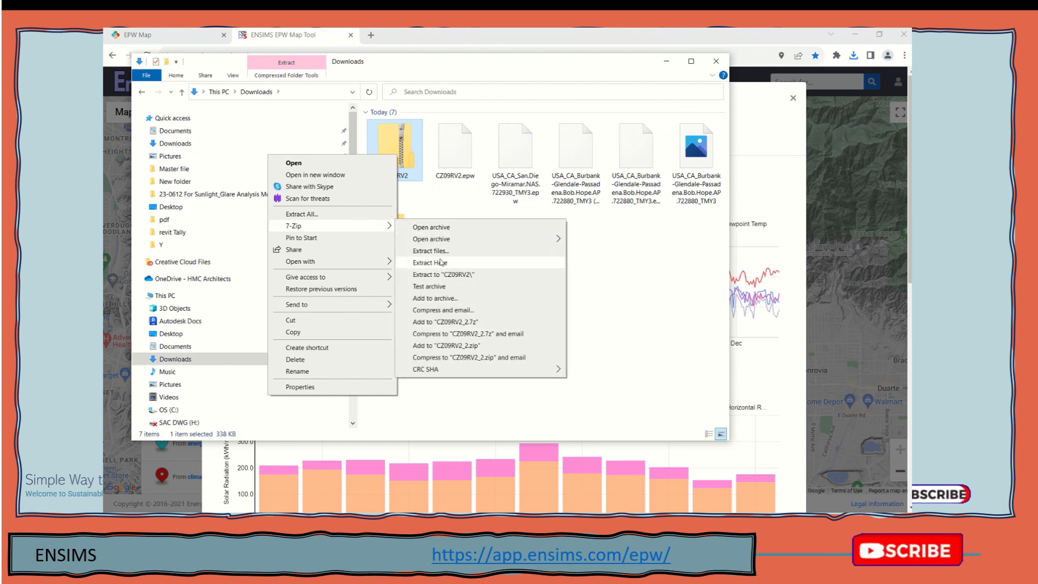
pyautogui.click(431, 262)
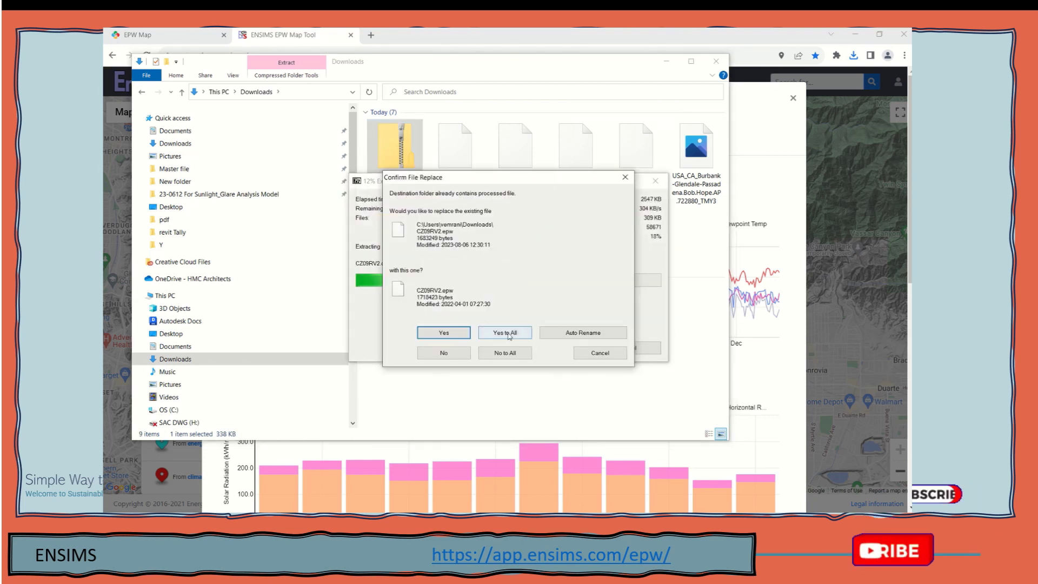
pyautogui.click(508, 334)
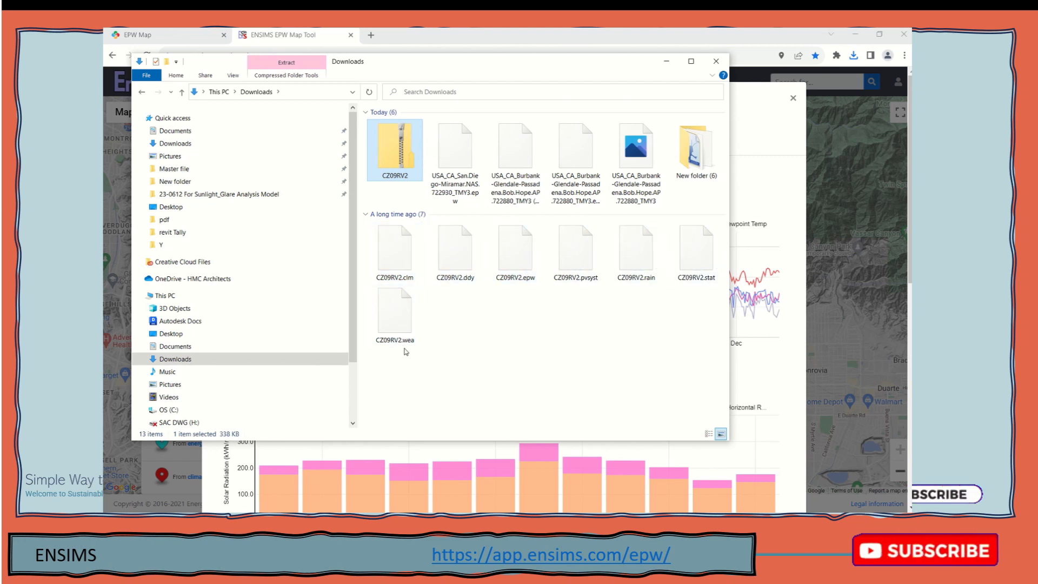
pyautogui.click(511, 262)
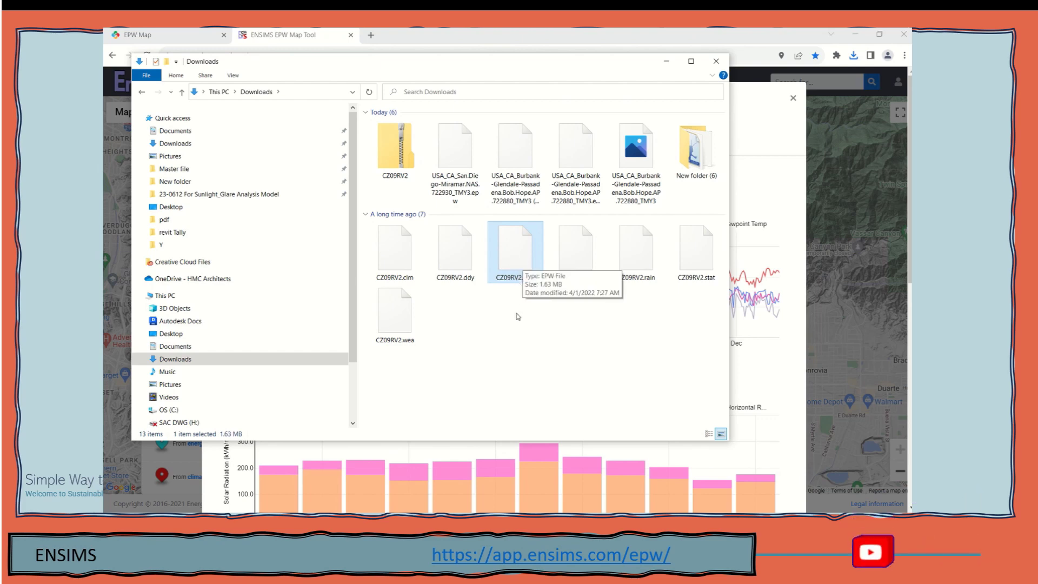
# Close the CZ09RV2 viewer, zoom the map out, and show the El Monte AP station details
pyautogui.click(667, 61)
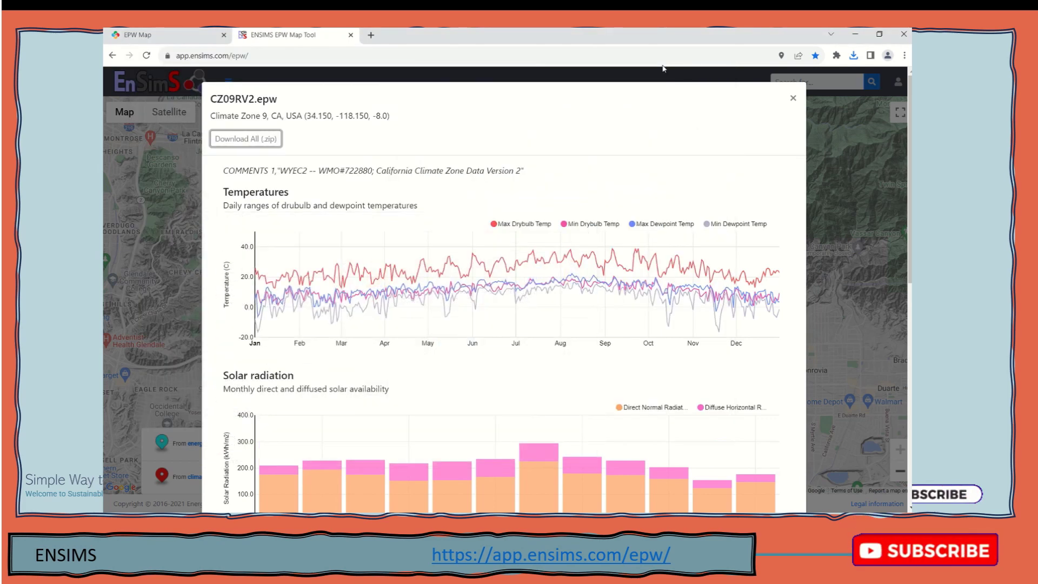
pyautogui.click(819, 164)
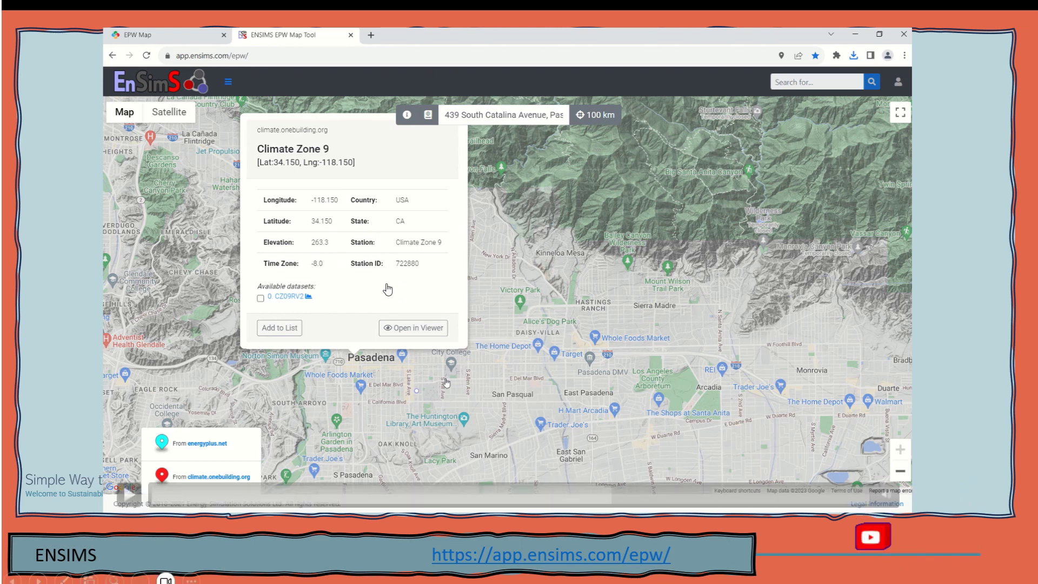
pyautogui.scroll(-1, 446, 383)
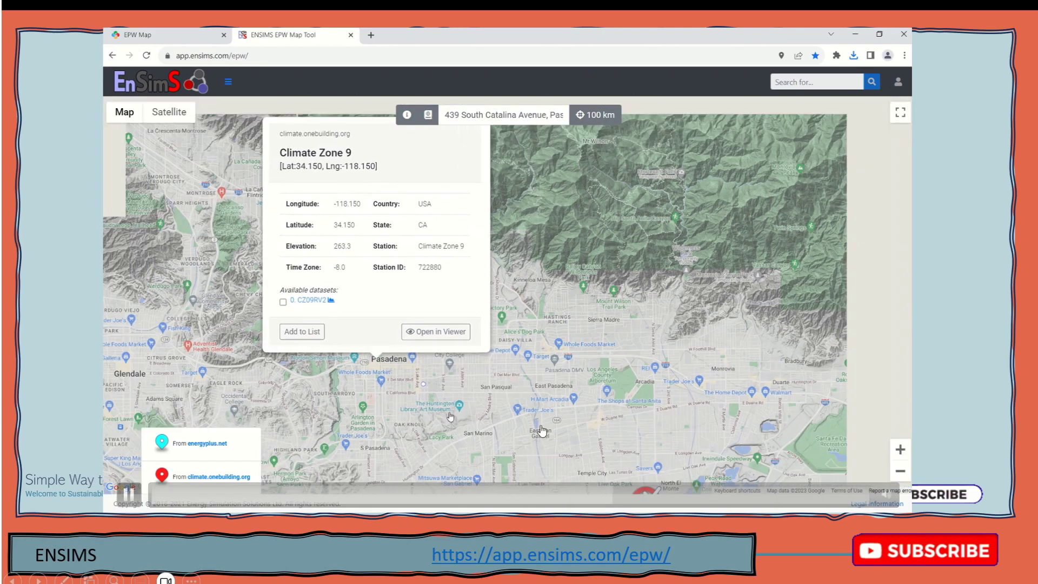
pyautogui.scroll(1, 443, 395)
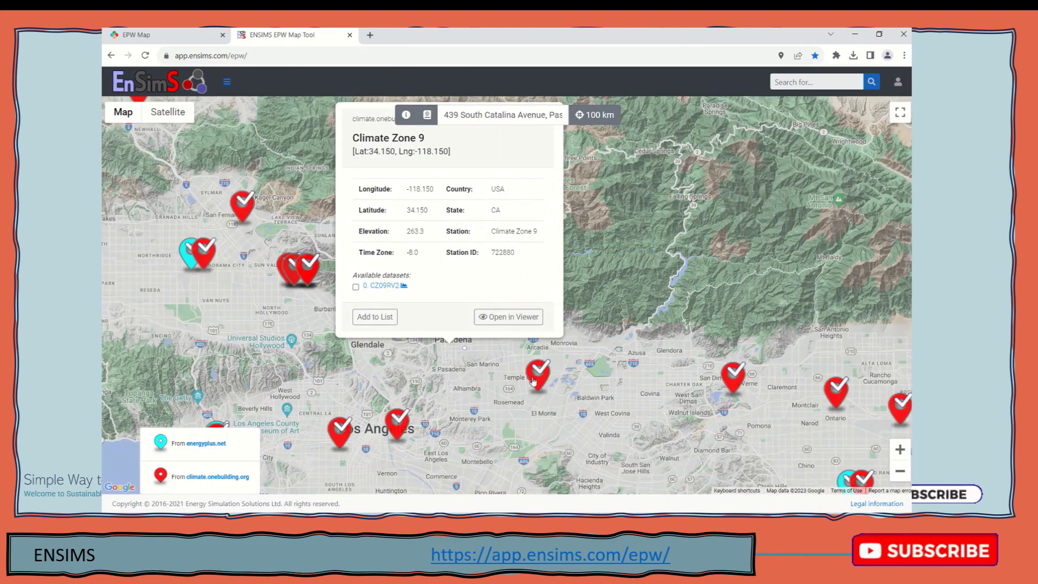
pyautogui.click(534, 378)
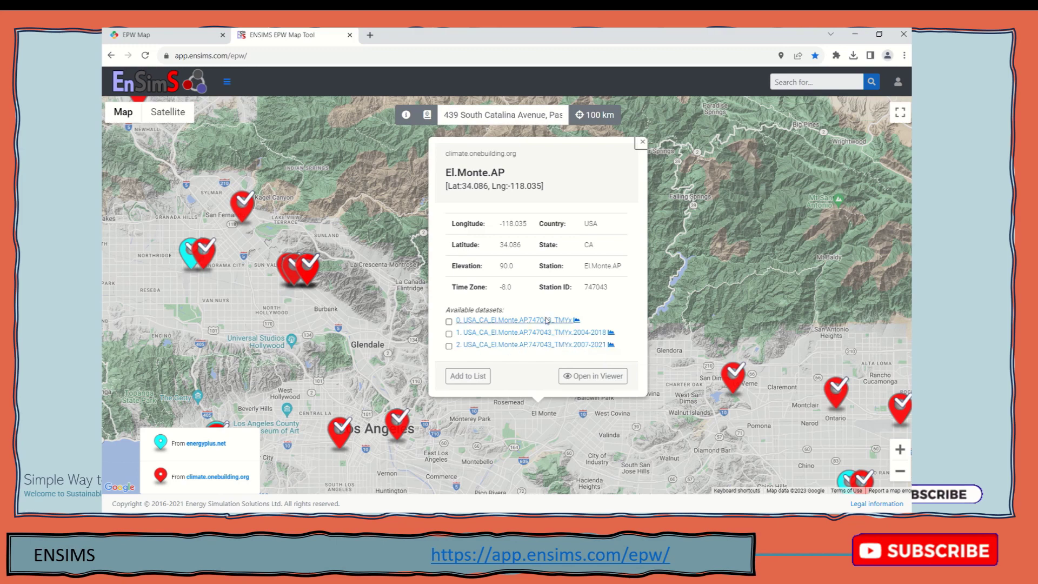
# Open El Monte AP data in the viewer and scroll down to its annual and monthly wind heatmaps
pyautogui.click(611, 332)
pyautogui.scroll(-8, 388, 281)
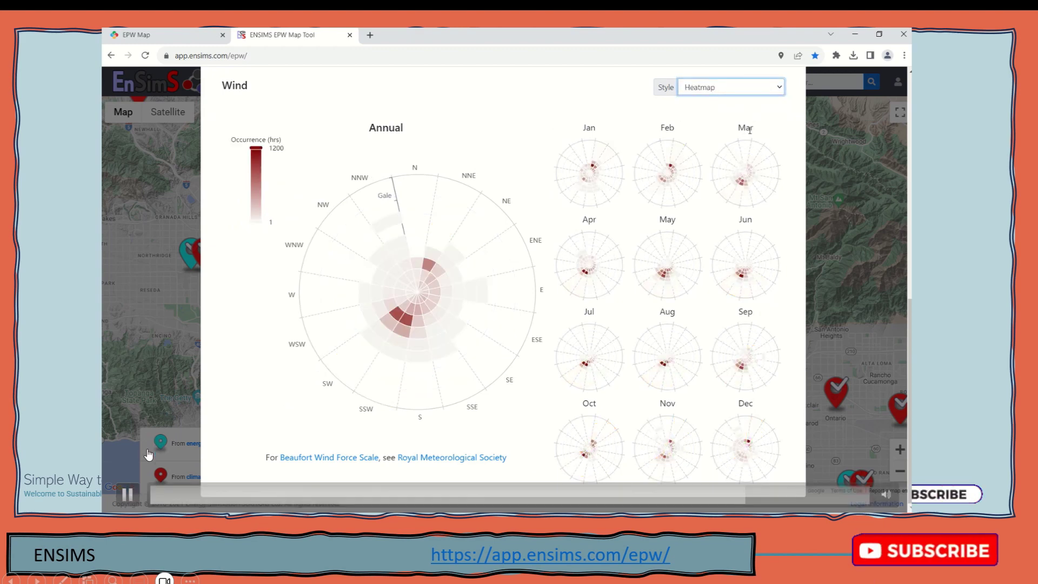
# Pause the demonstration video, then resume it to return to the Pasadena-area station map
pyautogui.click(130, 495)
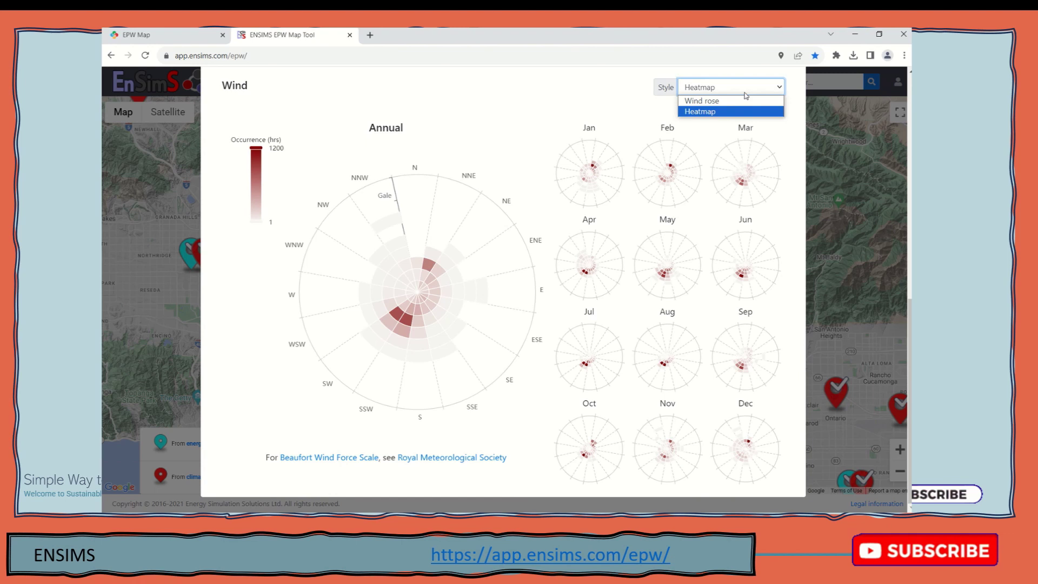
pyautogui.moveTo(135, 498)
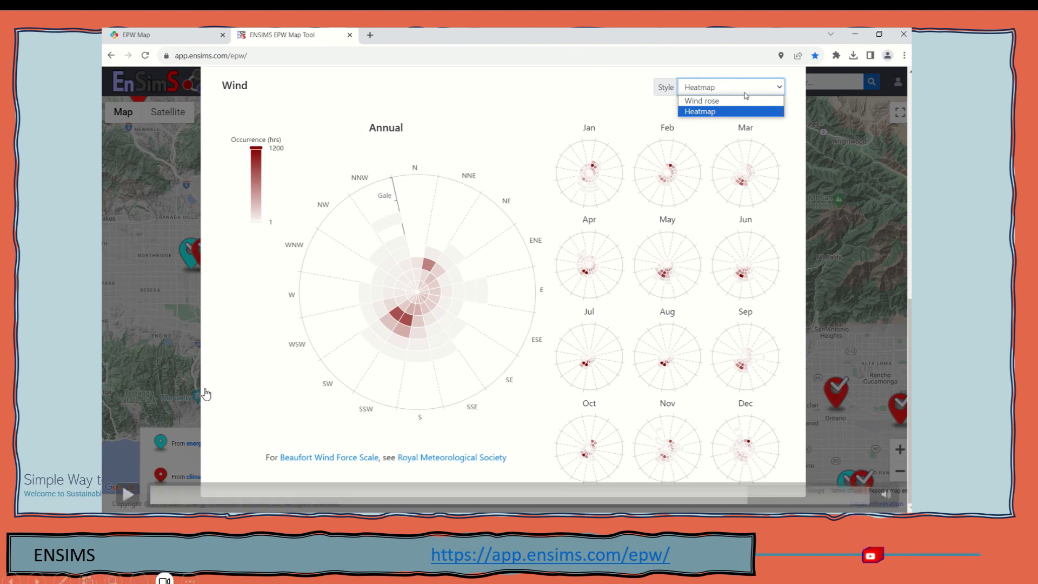
pyautogui.click(128, 497)
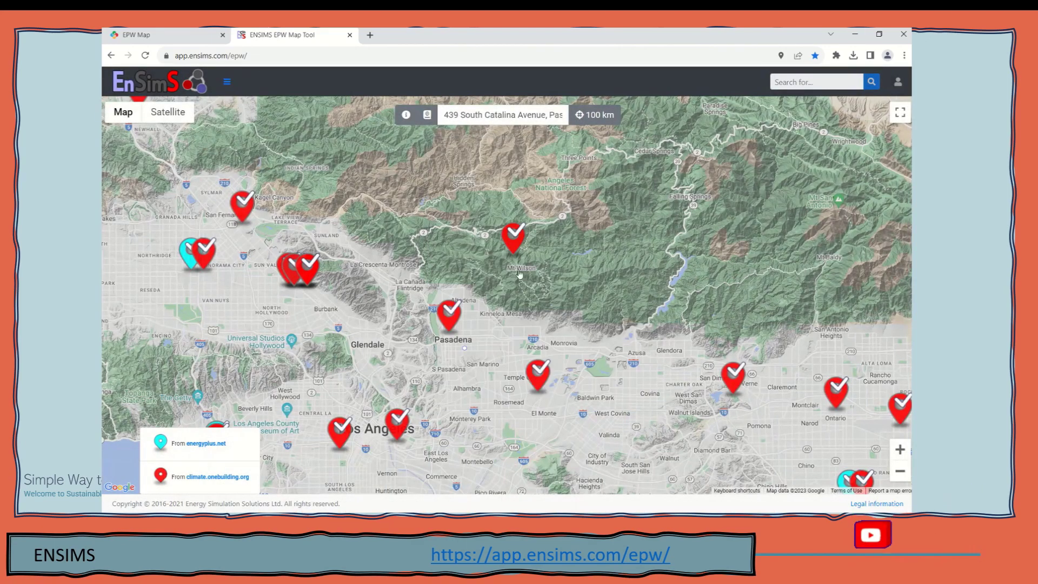
# Zoom the map out and back in over the Long Beach, Anaheim and Irvine stations
pyautogui.scroll(2, 519, 274)
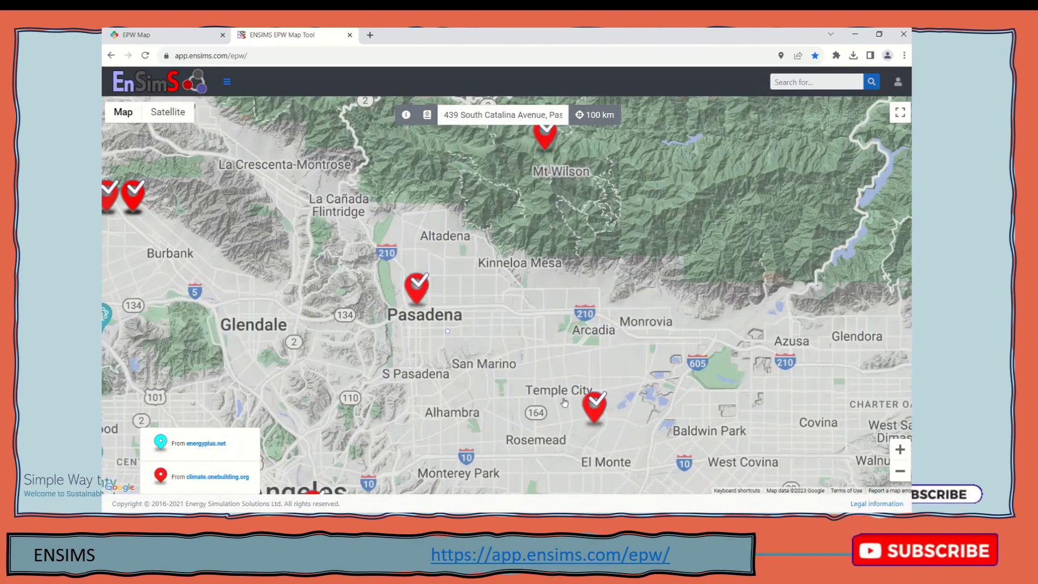
pyautogui.scroll(-3, 424, 299)
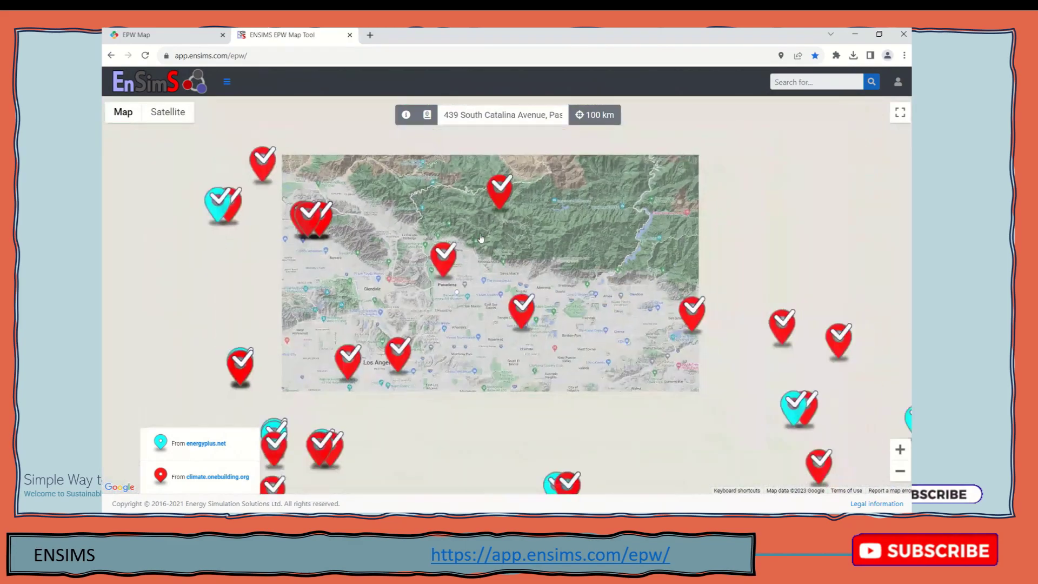
pyautogui.scroll(-2, 475, 249)
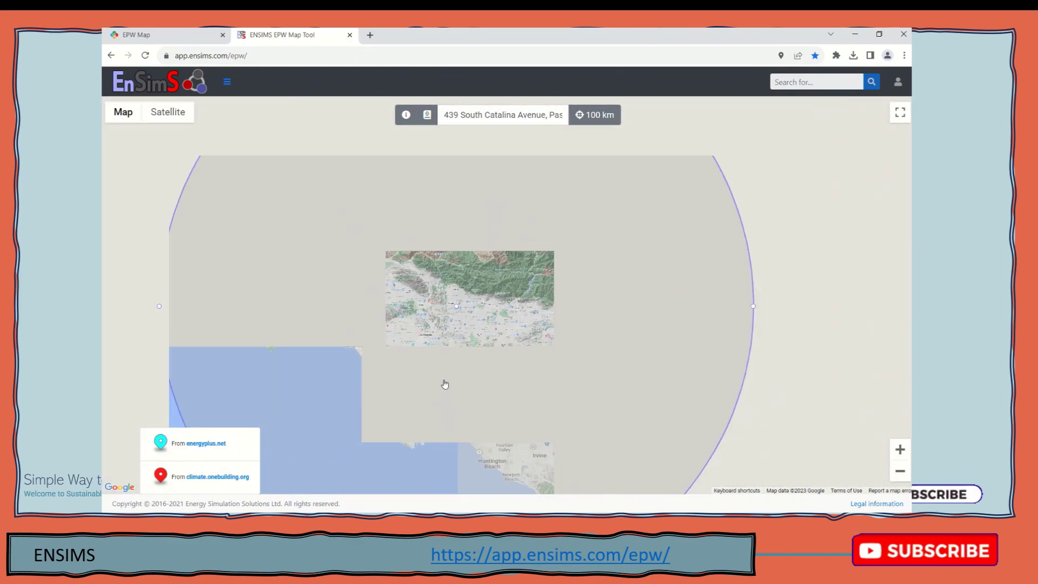
pyautogui.scroll(1, 442, 444)
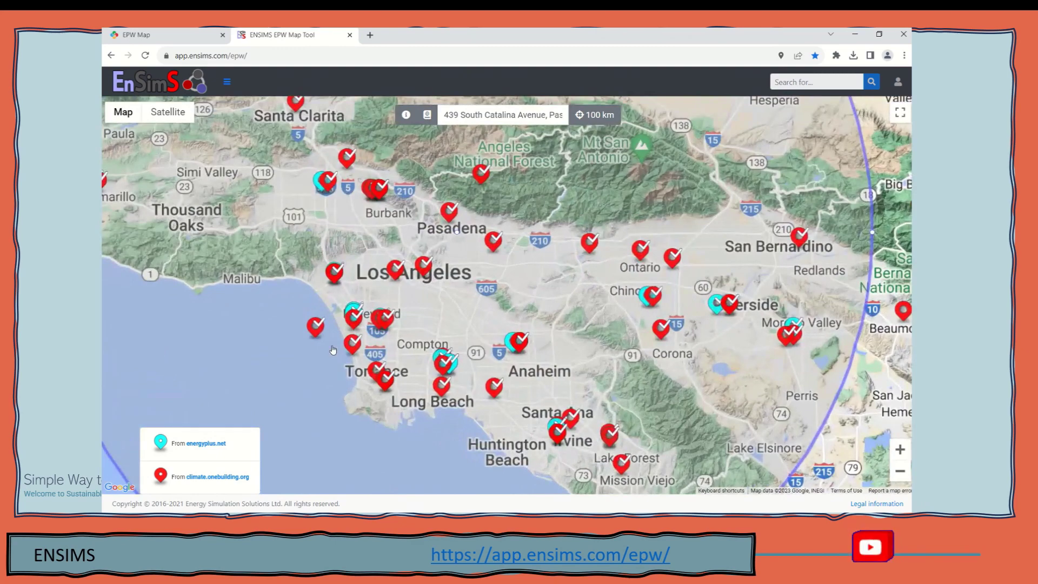
pyautogui.scroll(1, 346, 368)
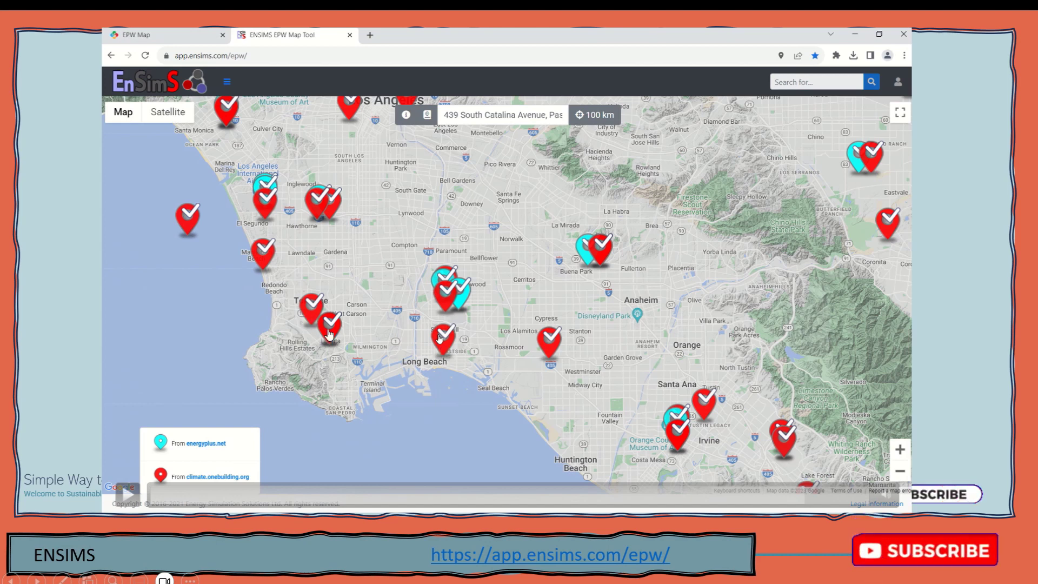
# Resume the demonstration video as it moves to the energyplus.net/weather Weather Data page
pyautogui.click(133, 502)
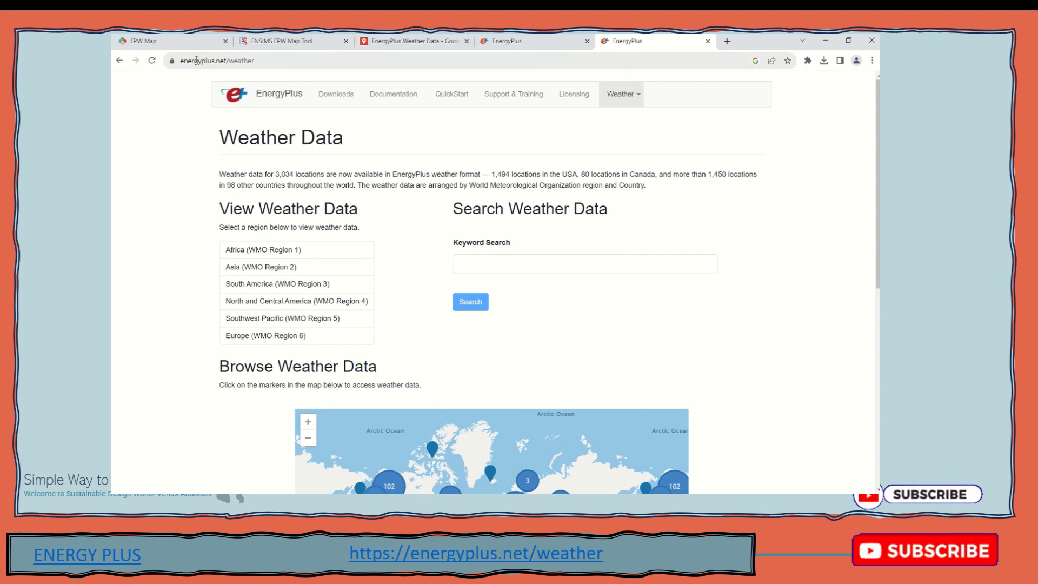
# Play the demonstration video through to the WMO Region 4 USA listing with California Climate Zones
pyautogui.moveTo(208, 173)
pyautogui.click(143, 469)
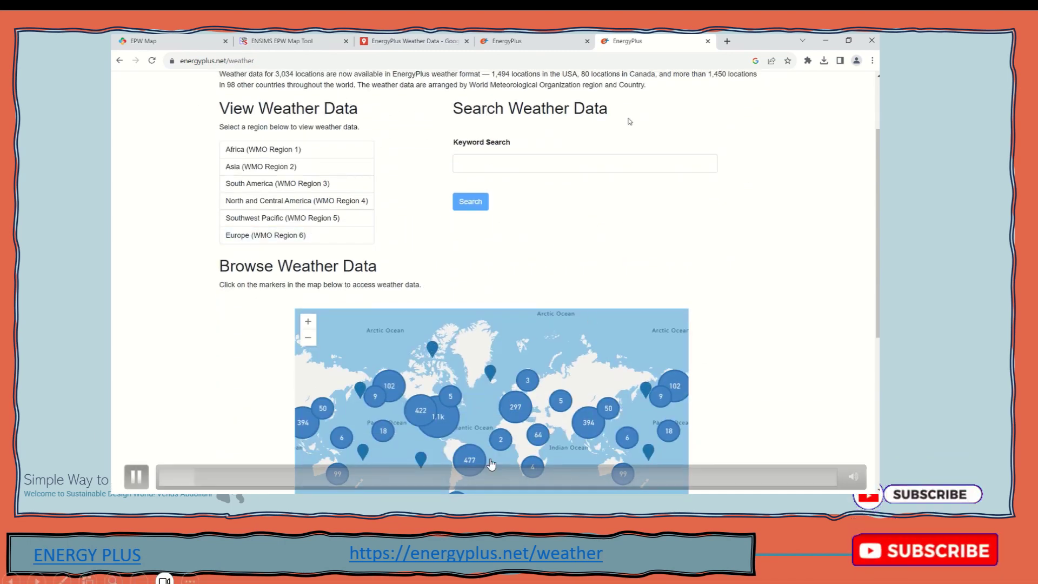
pyautogui.click(137, 477)
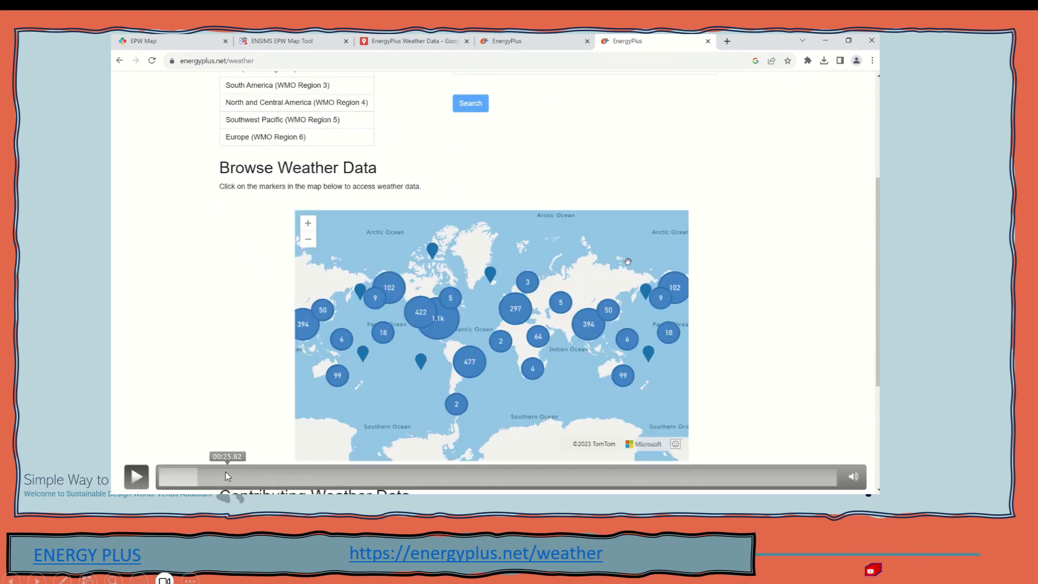
pyautogui.click(194, 483)
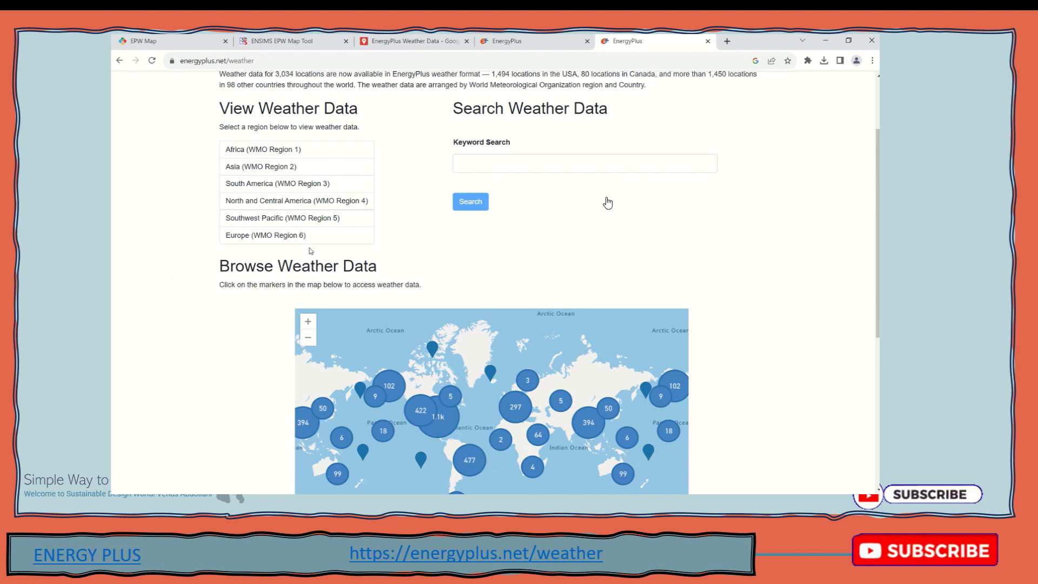
pyautogui.click(136, 476)
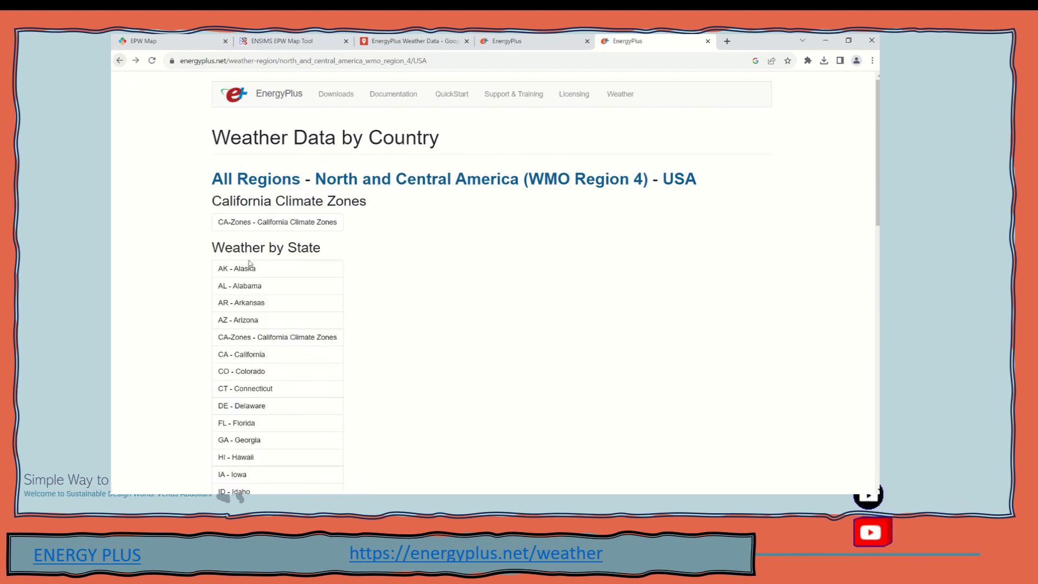
# Look through the California Climate Zones locations, then go back to the USA state list
pyautogui.click(258, 292)
pyautogui.scroll(-3, 247, 337)
pyautogui.click(236, 185)
pyautogui.scroll(2, 235, 184)
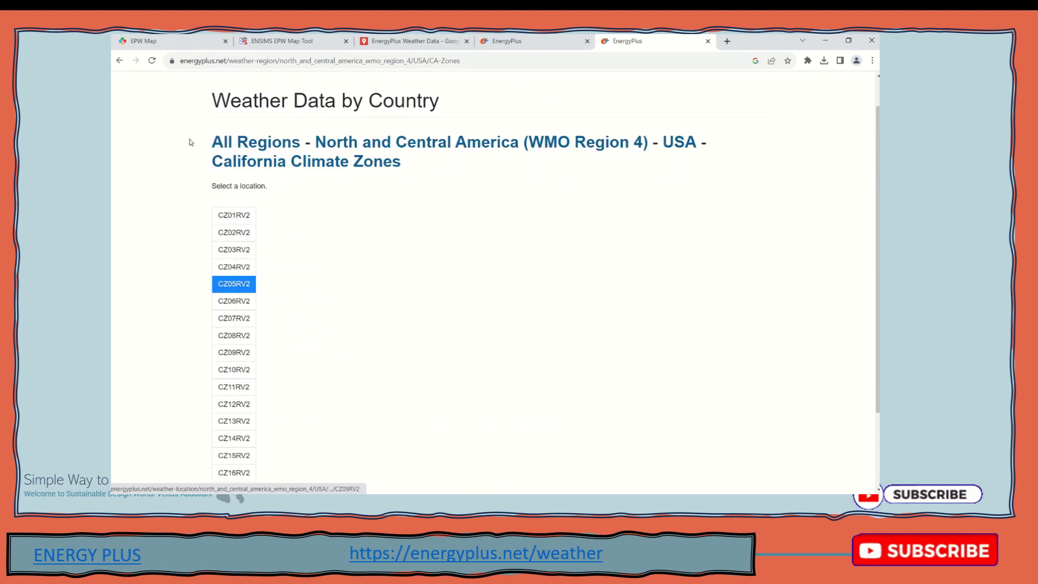
pyautogui.click(122, 61)
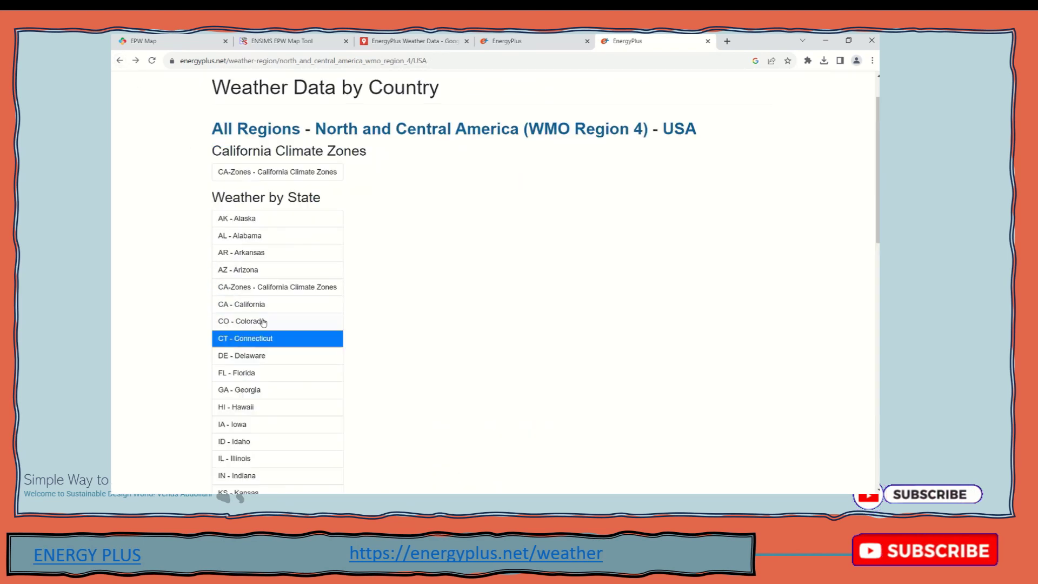
# Open CA - California and scroll its locations, Alturas to Yuba County AP
pyautogui.click(281, 304)
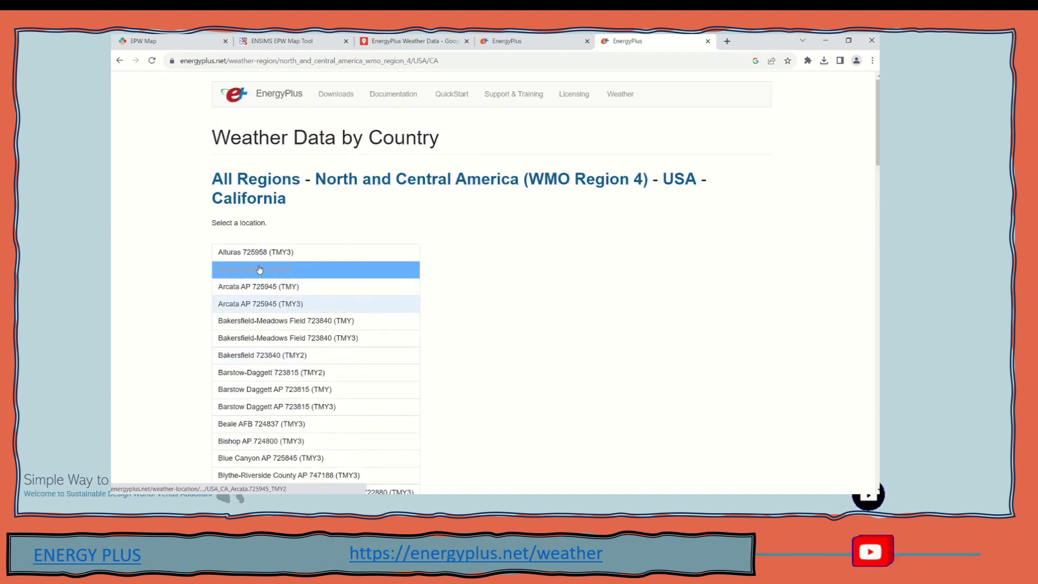
pyautogui.scroll(-3, 273, 379)
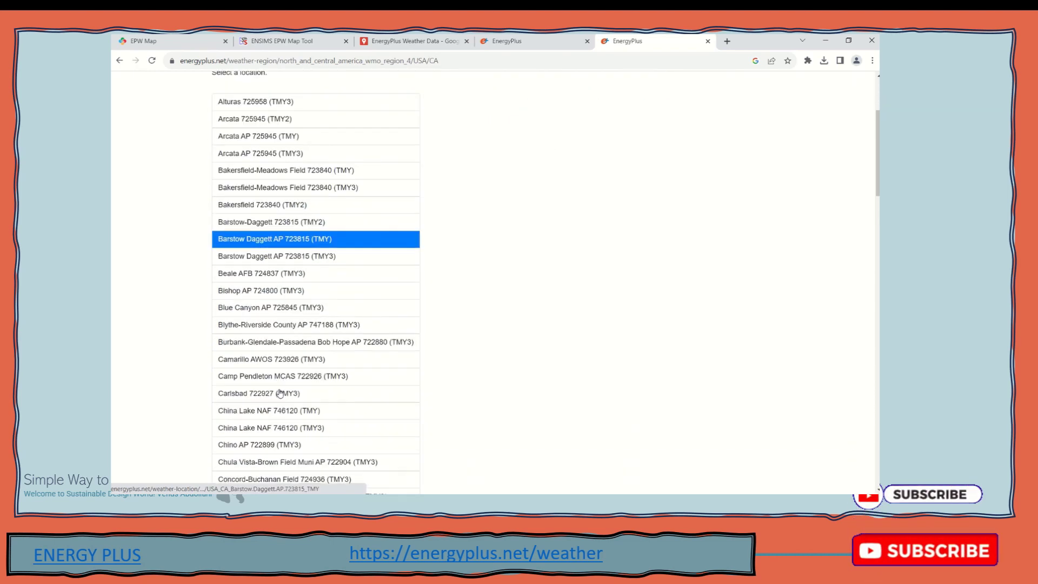
pyautogui.scroll(-1, 280, 393)
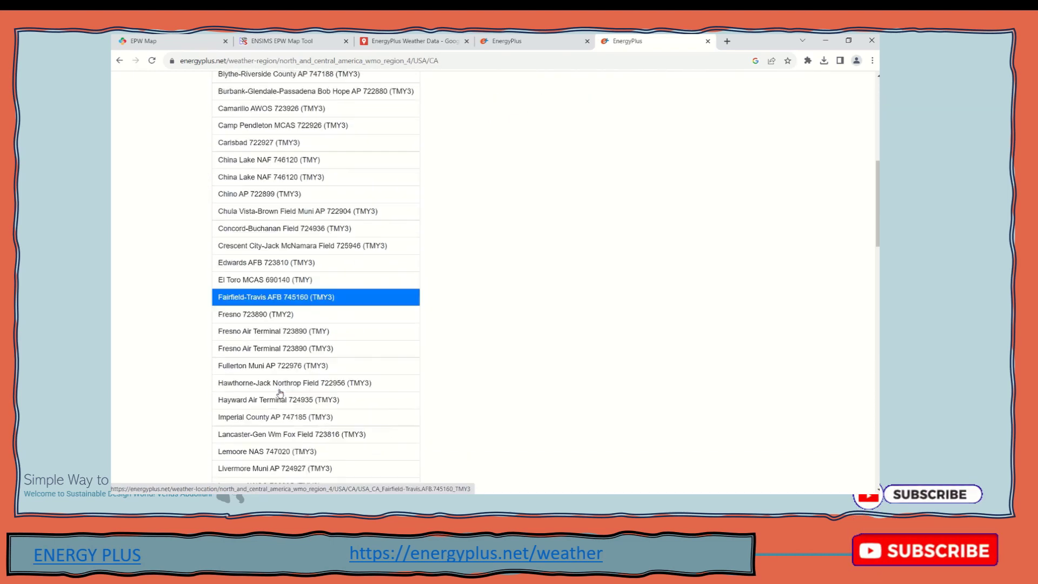
pyautogui.scroll(-8, 280, 393)
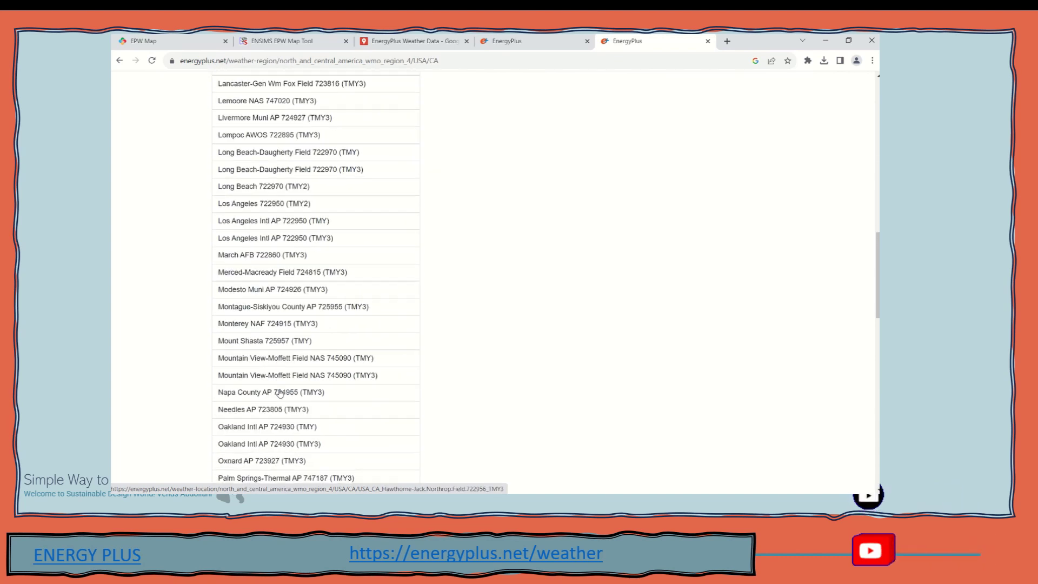
pyautogui.scroll(-2, 280, 393)
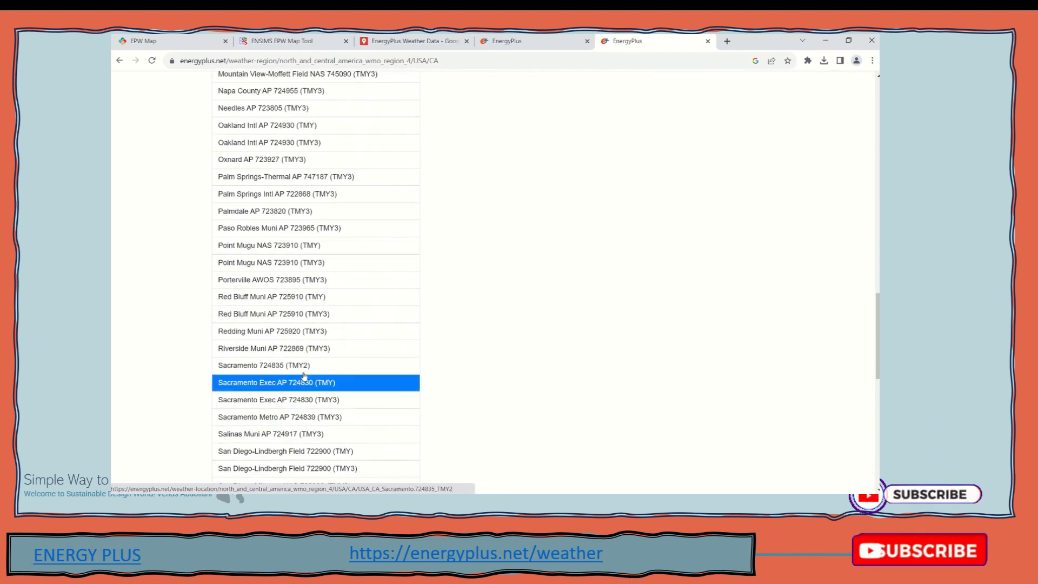
pyautogui.scroll(-8, 302, 368)
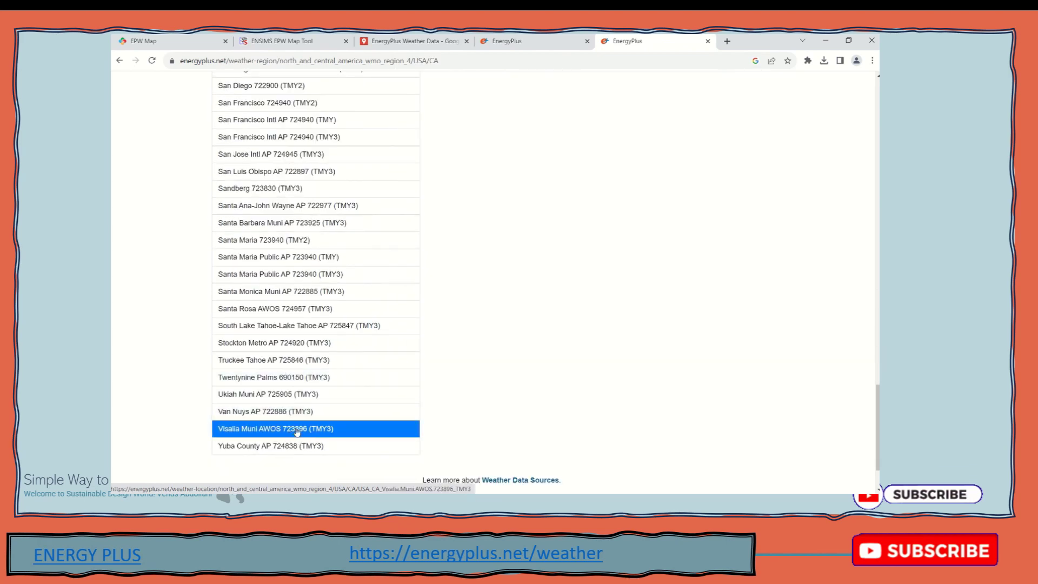
pyautogui.scroll(11, 287, 378)
pyautogui.scroll(20, 299, 382)
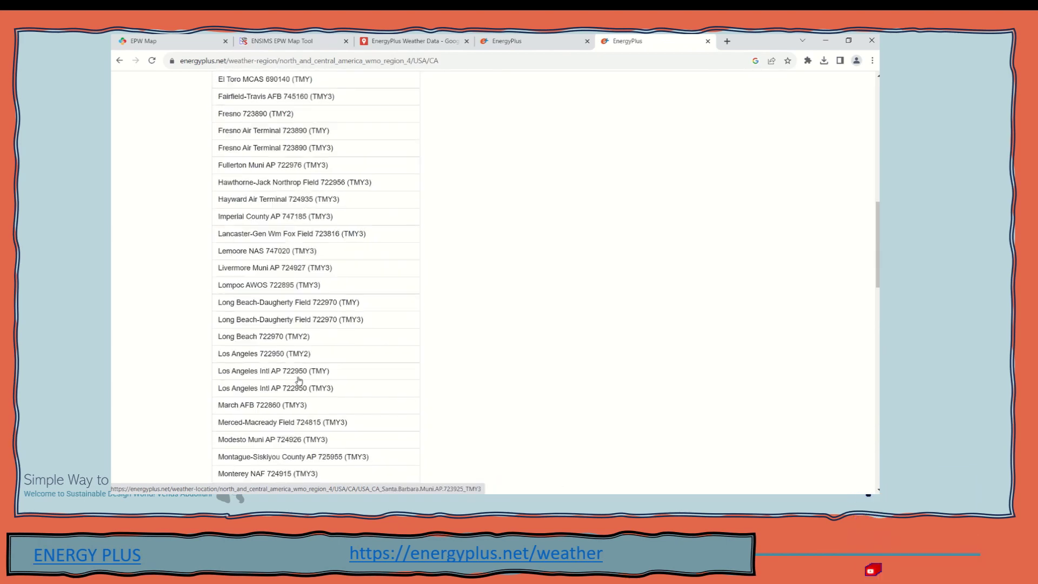
pyautogui.scroll(-3, 303, 378)
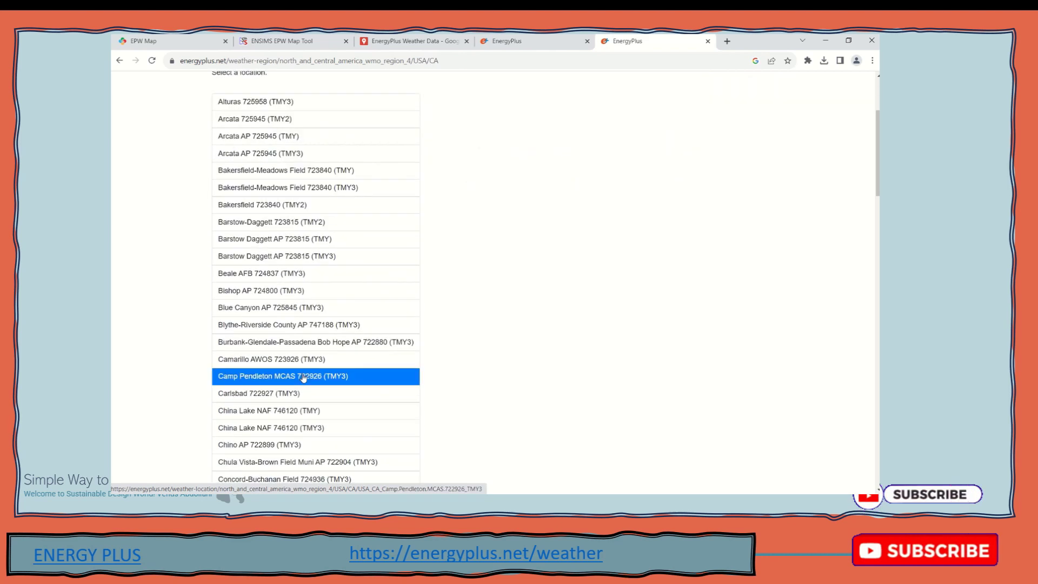
# Download the Burbank-Glendale-Passadena Bob Hope AP 722880 TMY3 EPW file and open Downloads
pyautogui.click(304, 343)
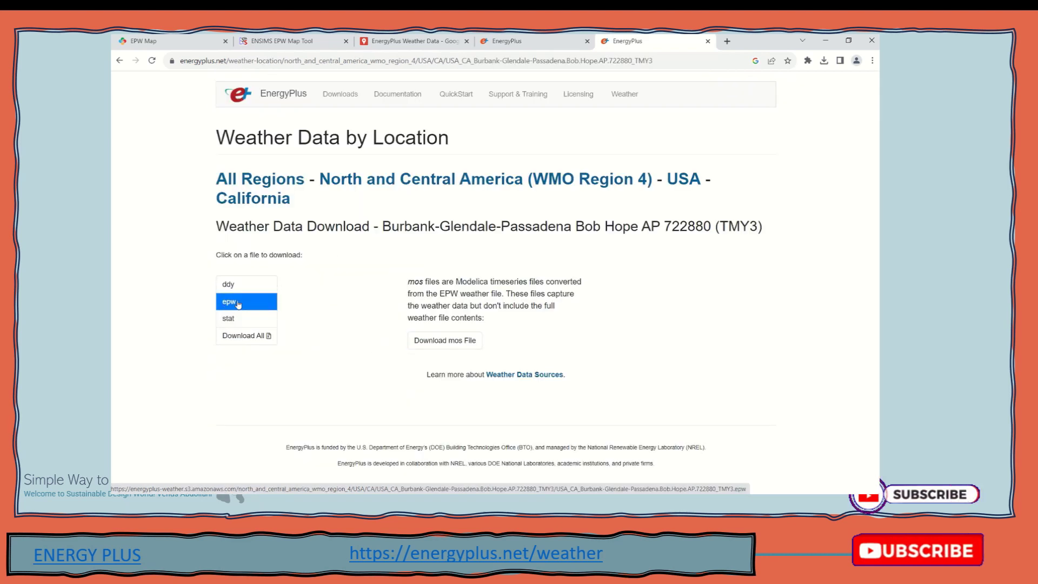
pyautogui.moveTo(496, 296)
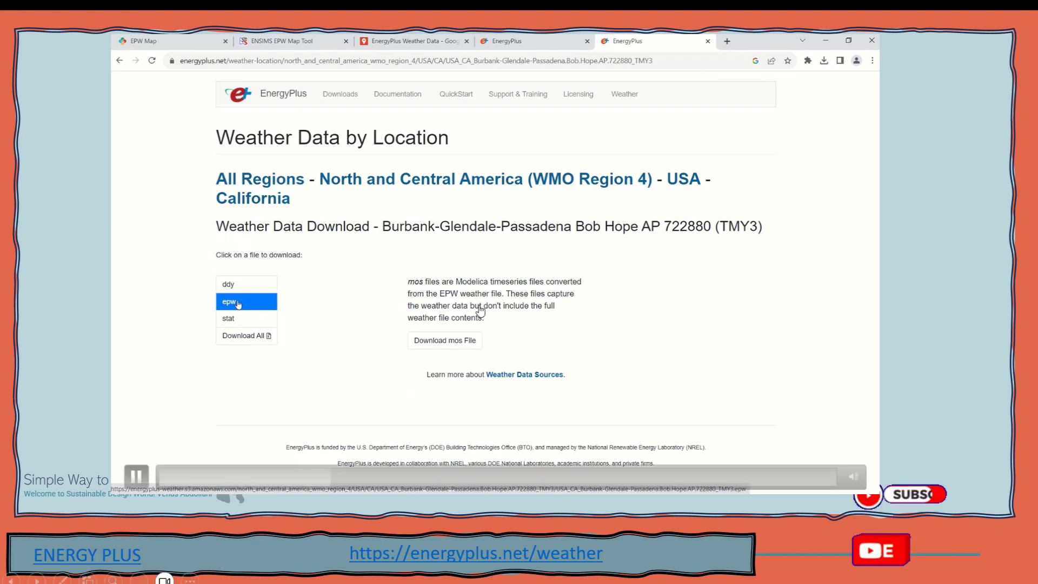
pyautogui.click(238, 305)
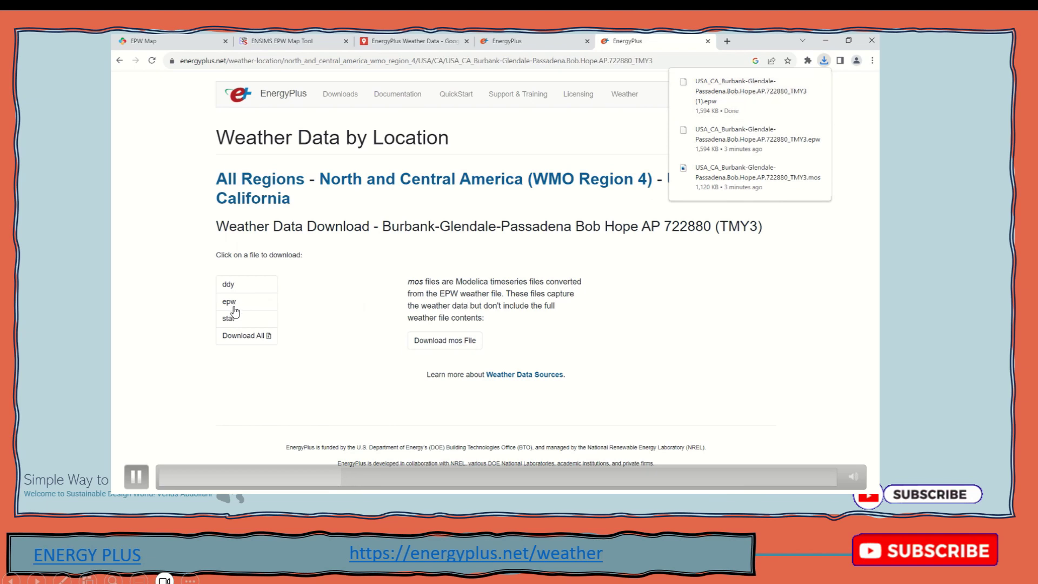
pyautogui.click(341, 501)
pyautogui.click(317, 465)
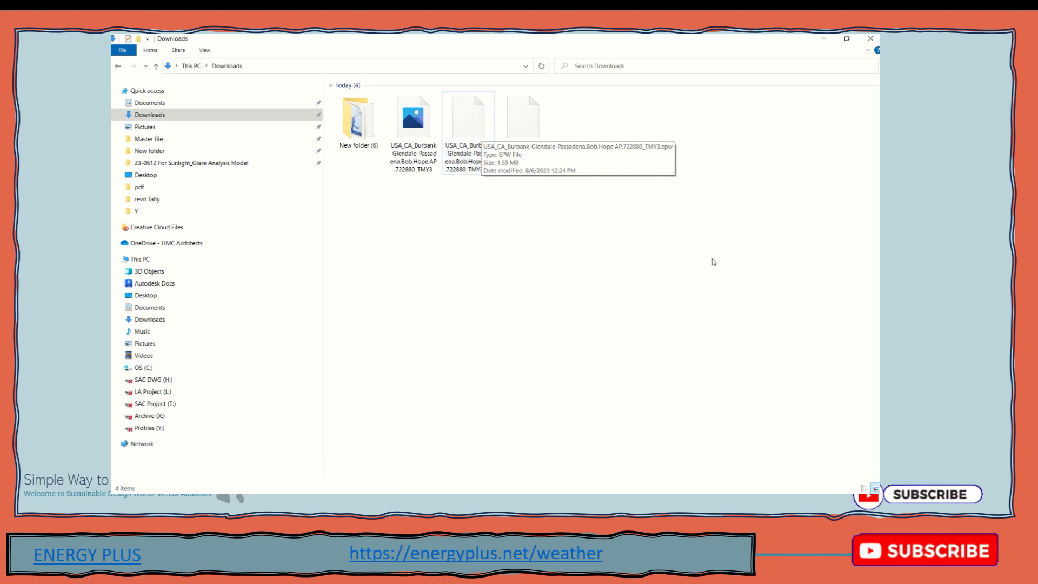
# Switch Downloads to Details view and select the 1,594 KB Burbank TMY3 EPW file
pyautogui.click(865, 488)
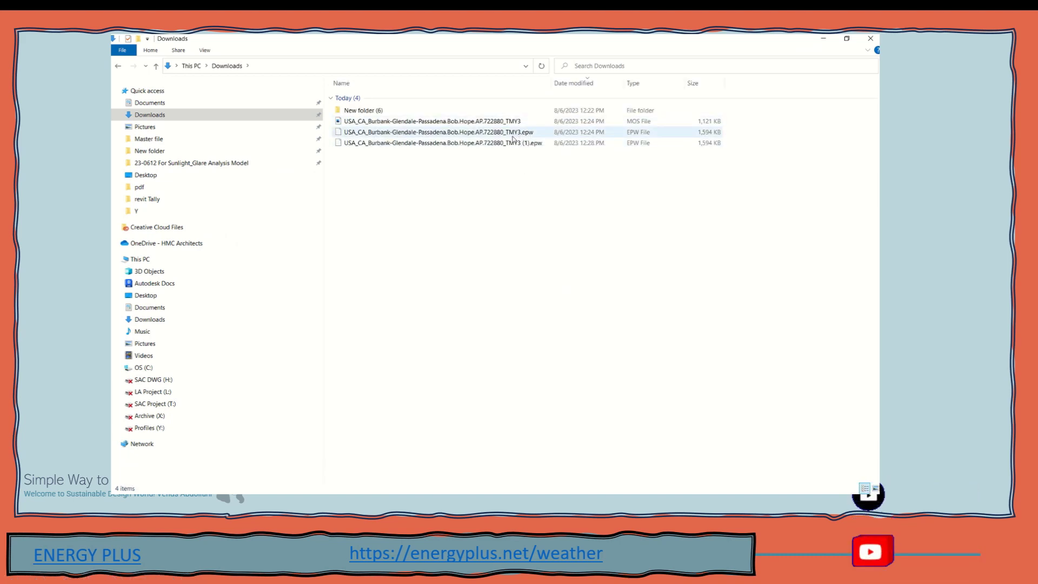
pyautogui.click(367, 135)
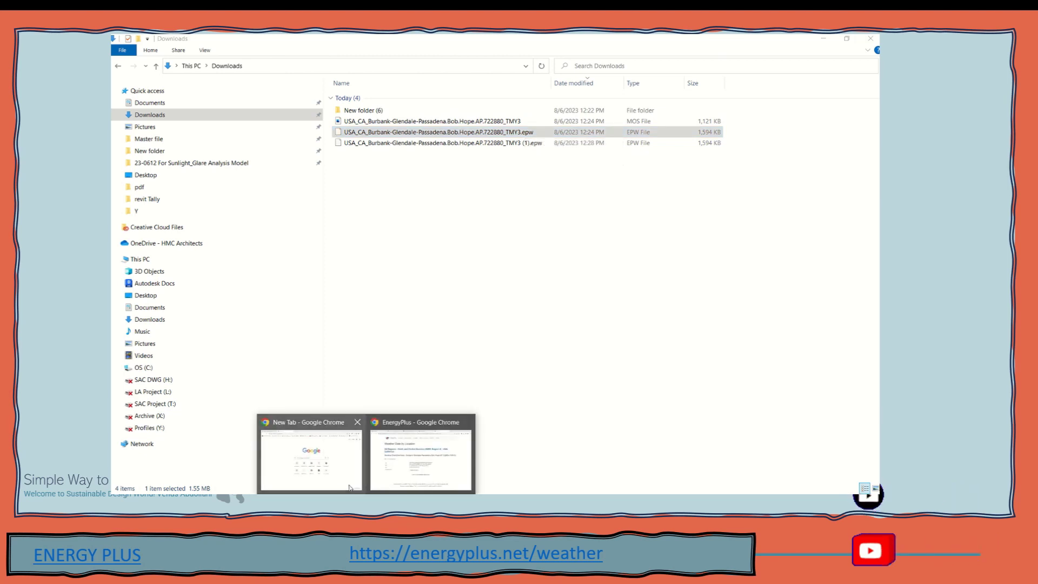
# Run a Weather Data keyword search for 'Pasadena', correcting its spelling first
pyautogui.click(421, 452)
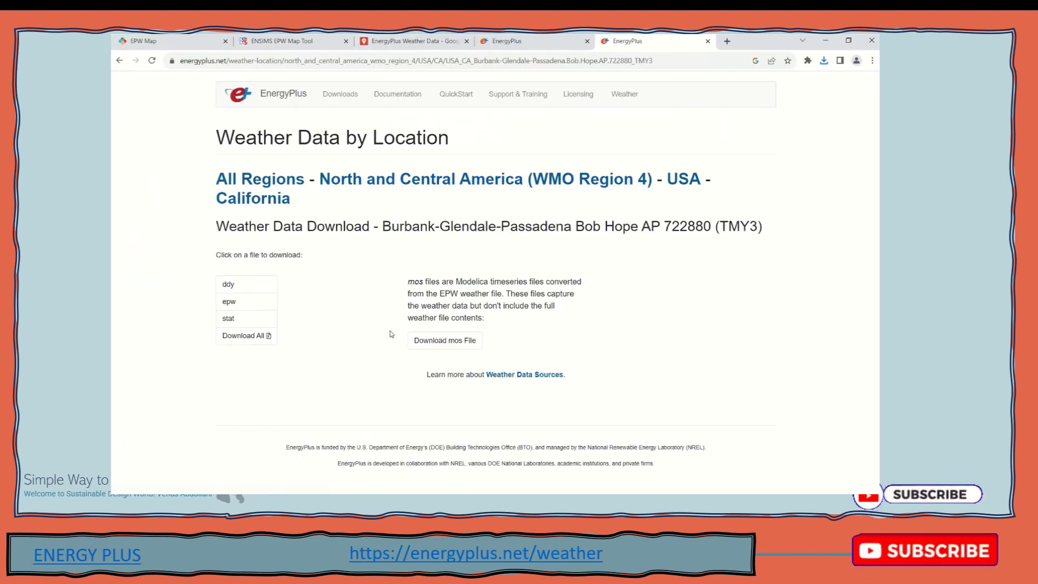
pyautogui.click(623, 101)
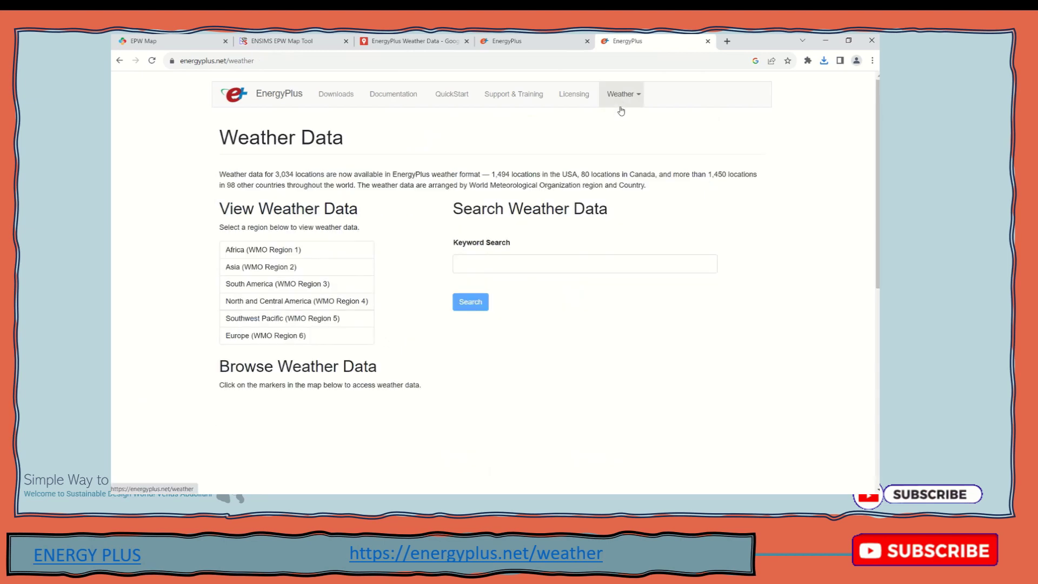
pyautogui.click(480, 262)
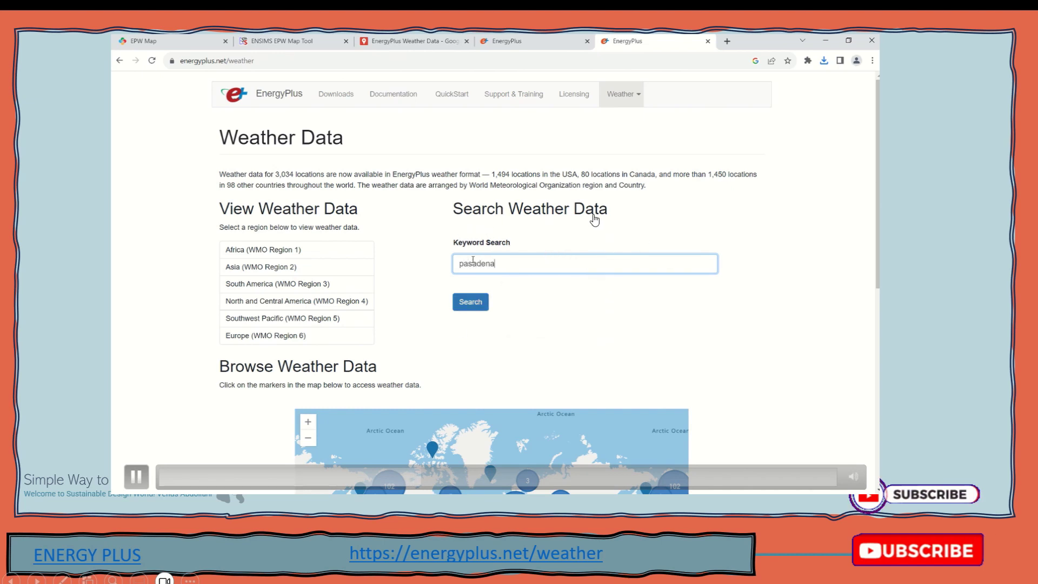
pyautogui.rightClick(488, 264)
pyautogui.click(512, 272)
pyautogui.click(470, 301)
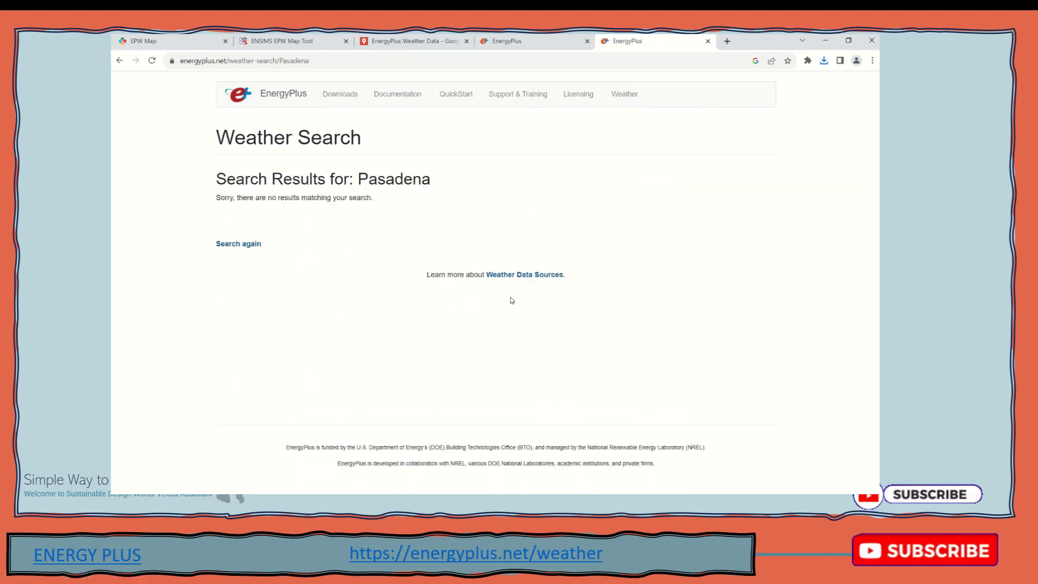
# Go back to the Weather Data page and run a keyword search for 'san die'
pyautogui.click(119, 61)
pyautogui.click(471, 258)
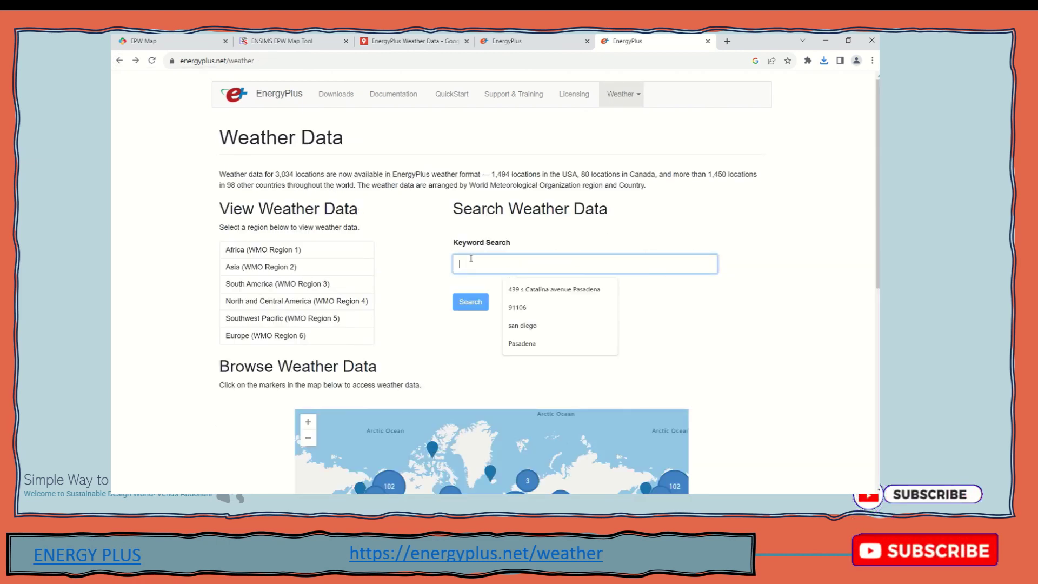
pyautogui.write('san d')
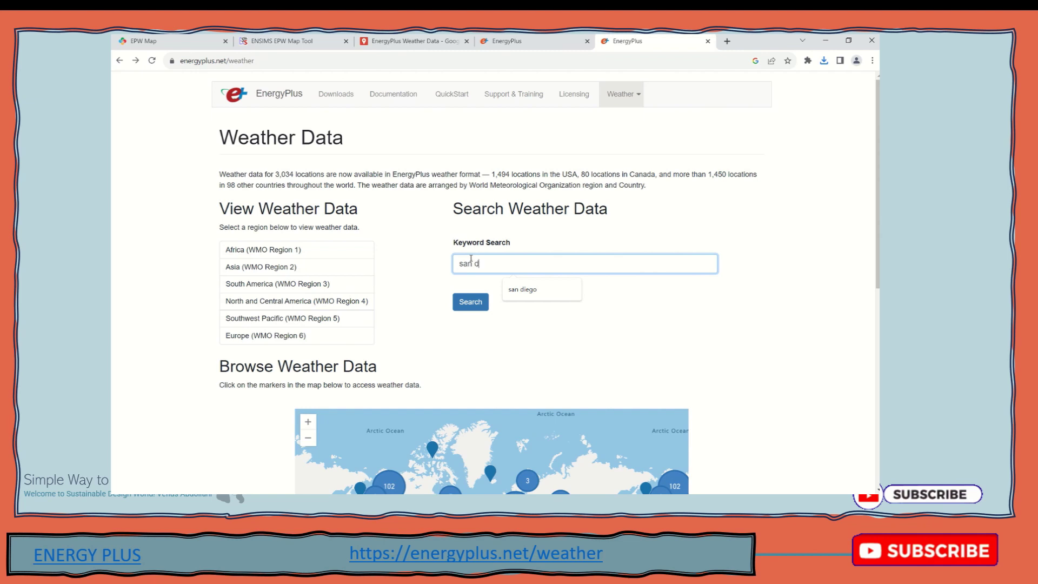
pyautogui.write('iego')
pyautogui.click(471, 302)
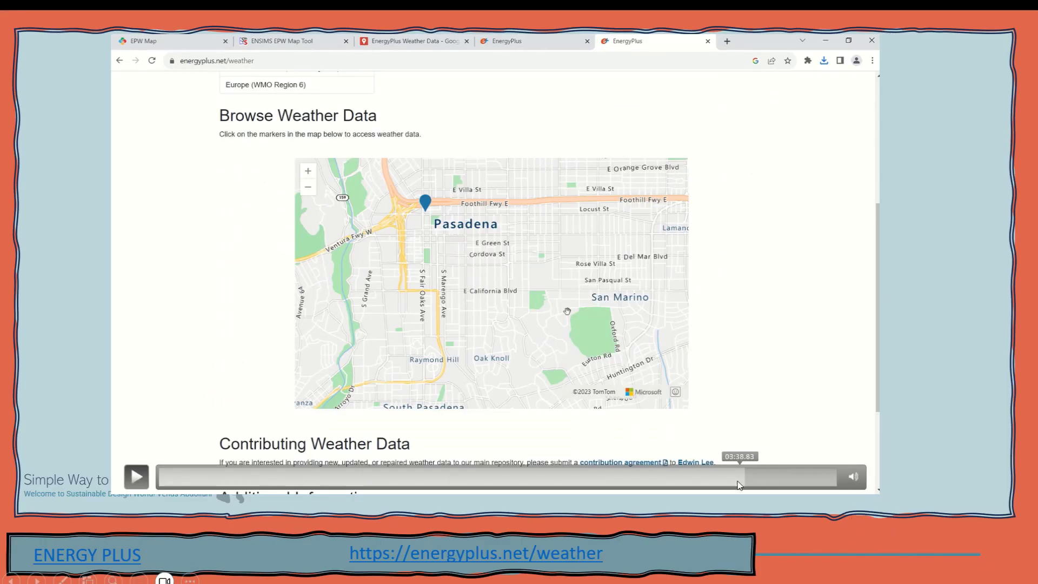
pyautogui.click(702, 480)
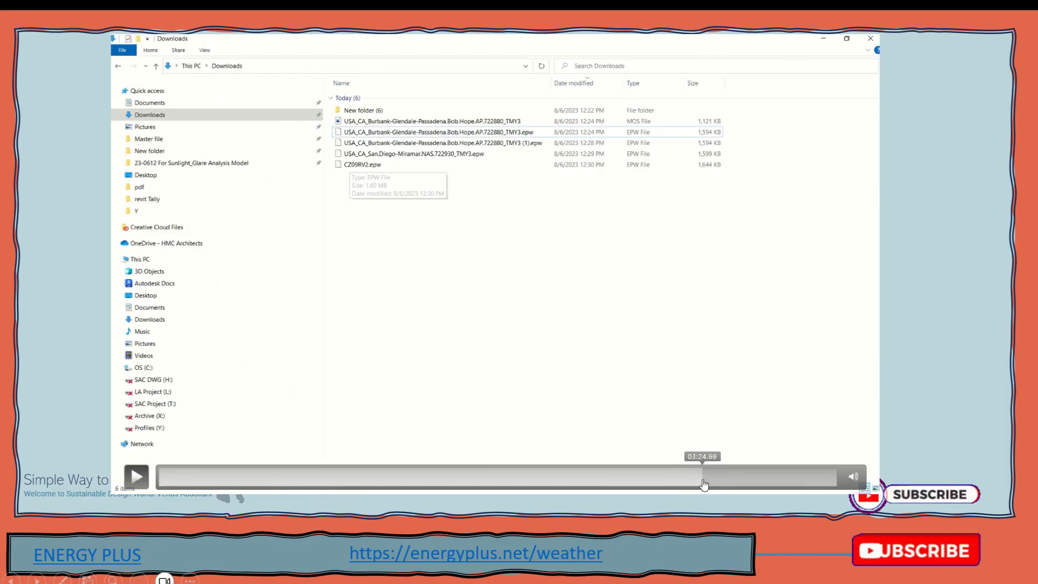
pyautogui.click(698, 479)
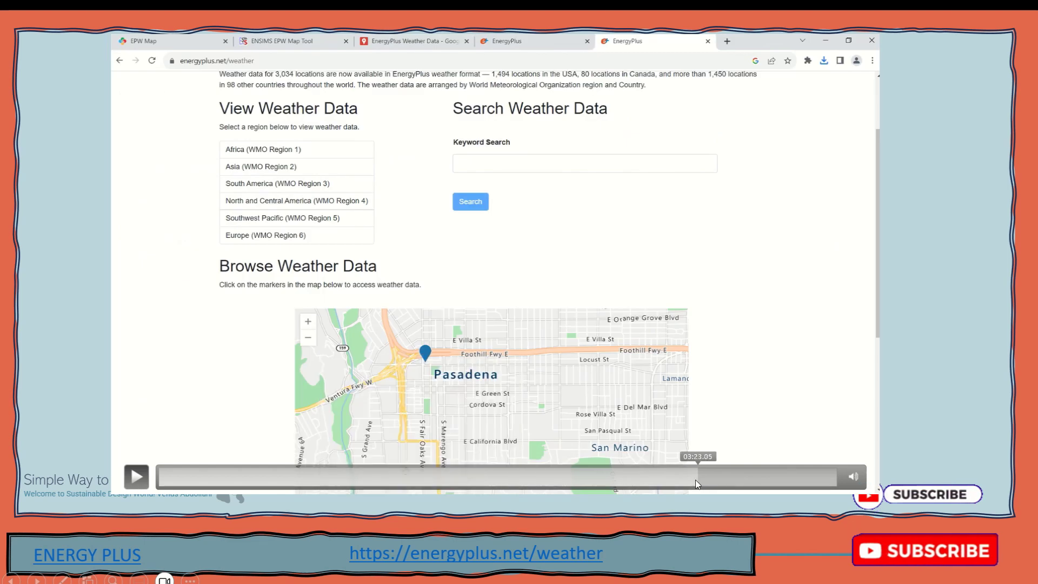
pyautogui.click(664, 479)
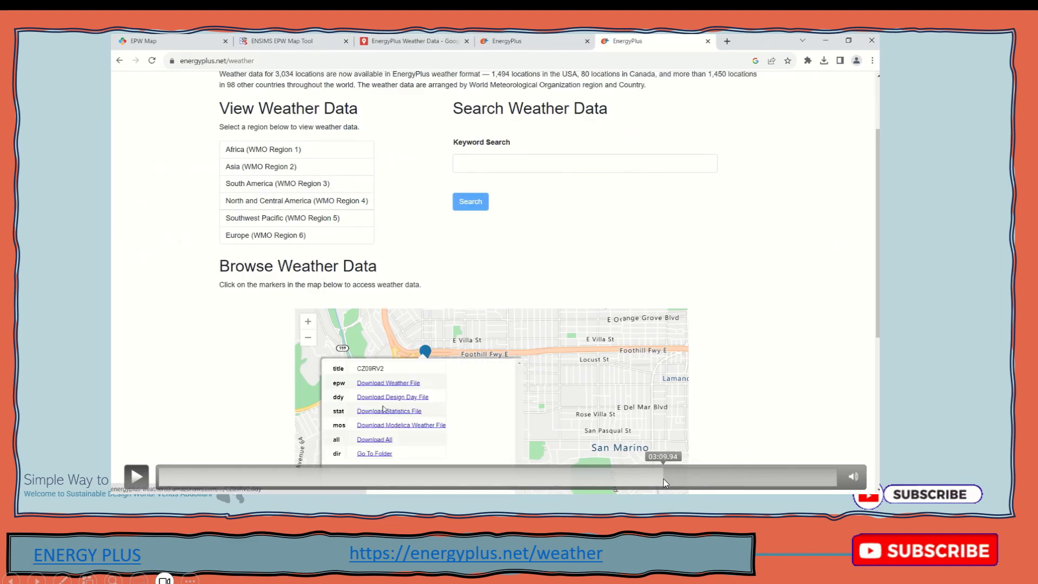
pyautogui.click(636, 479)
pyautogui.click(608, 479)
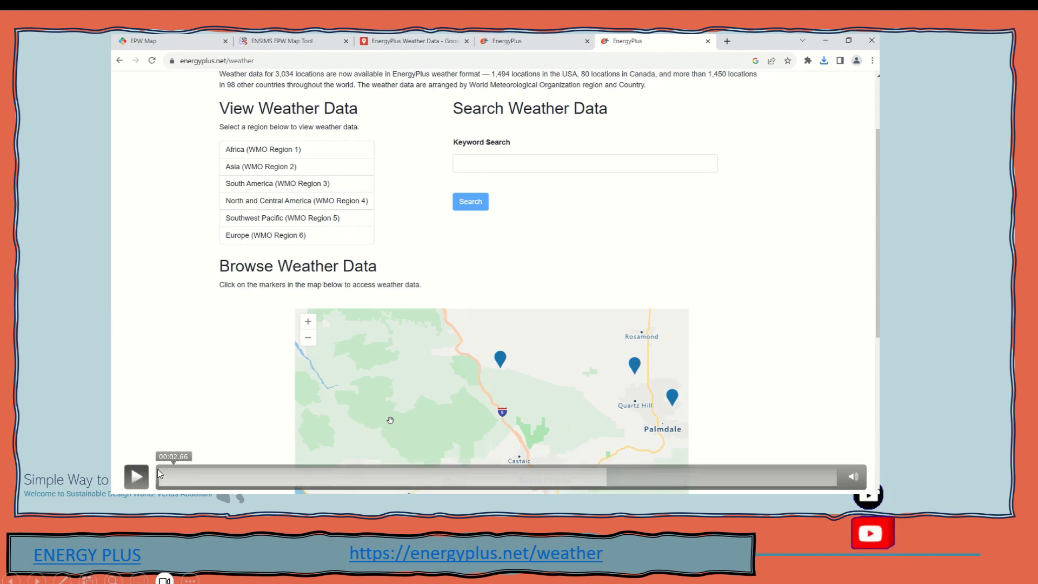
pyautogui.click(395, 405)
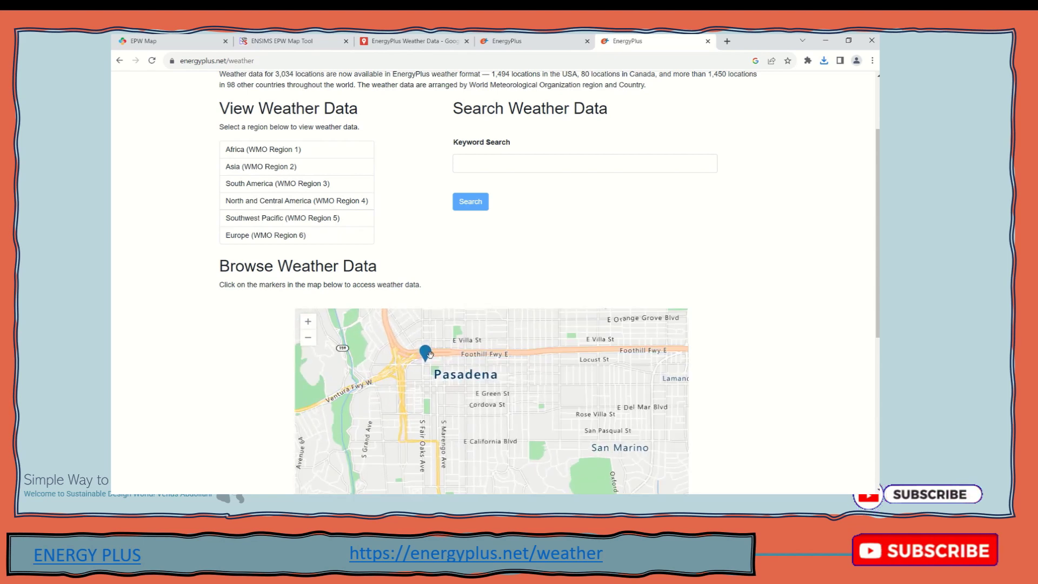
# Download the Pasadena station's CZ09RV2 weather file and view the Downloads folder
pyautogui.click(425, 353)
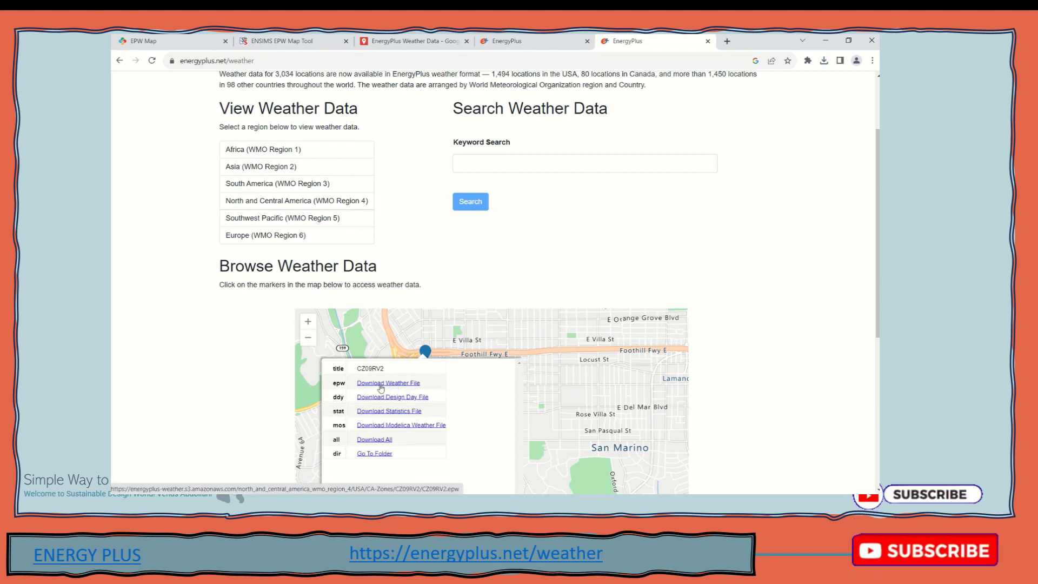
pyautogui.click(380, 388)
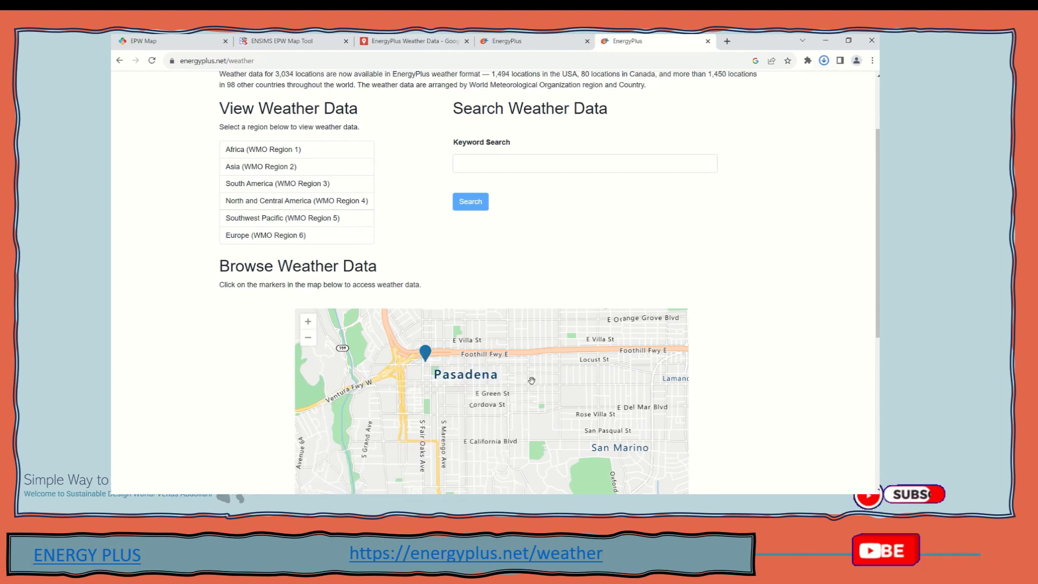
pyautogui.moveTo(338, 493)
pyautogui.click(286, 454)
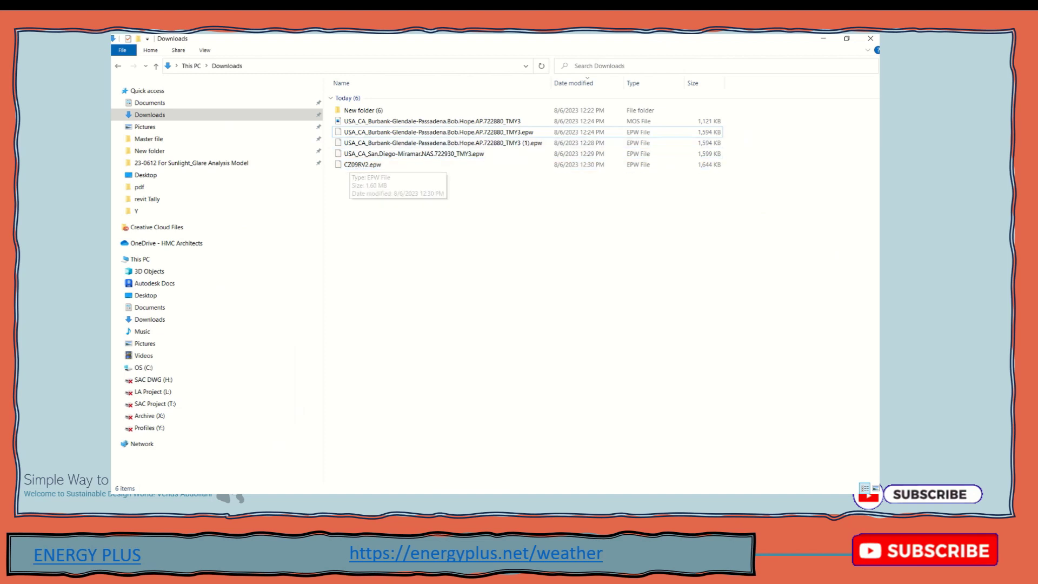
# Switch between Chrome and the Downloads folder to confirm the file arrived
pyautogui.moveTo(367, 494)
pyautogui.click(389, 452)
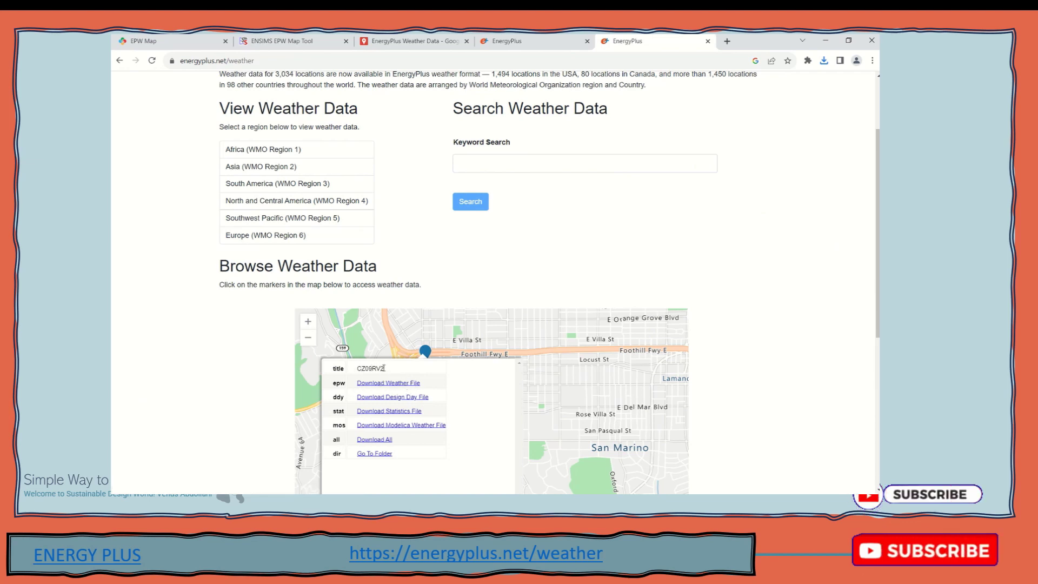
pyautogui.moveTo(342, 494)
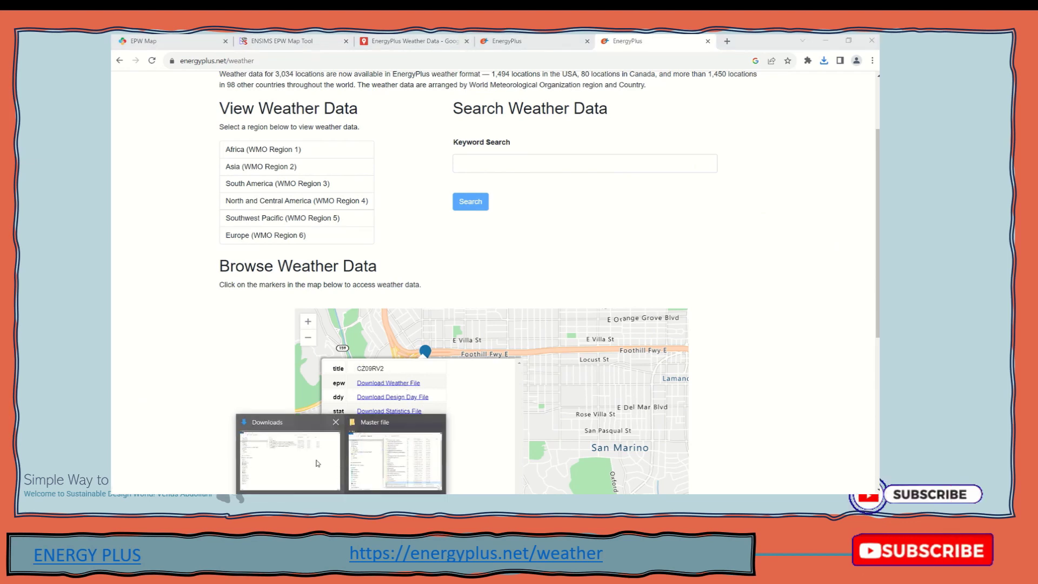
pyautogui.click(395, 453)
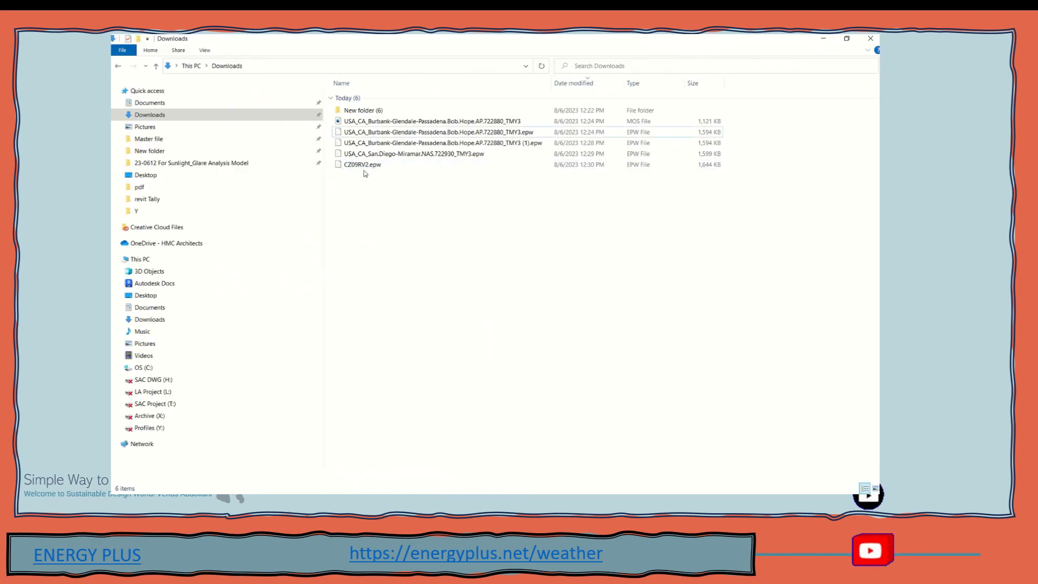
pyautogui.moveTo(368, 493)
pyautogui.click(408, 457)
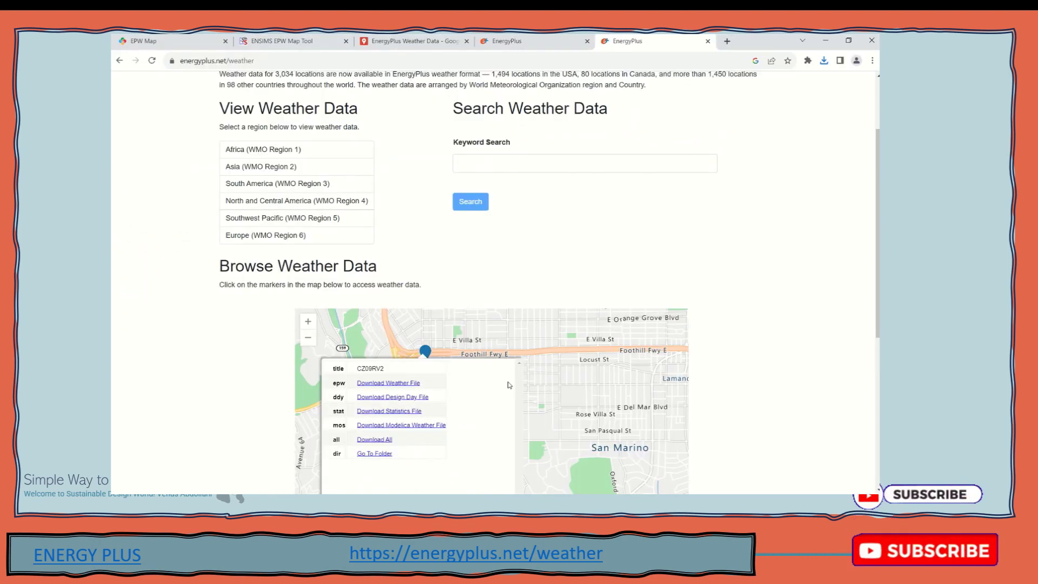
# Scroll to the Browse Weather Data map and zoom out from Pasadena
pyautogui.scroll(2, 549, 227)
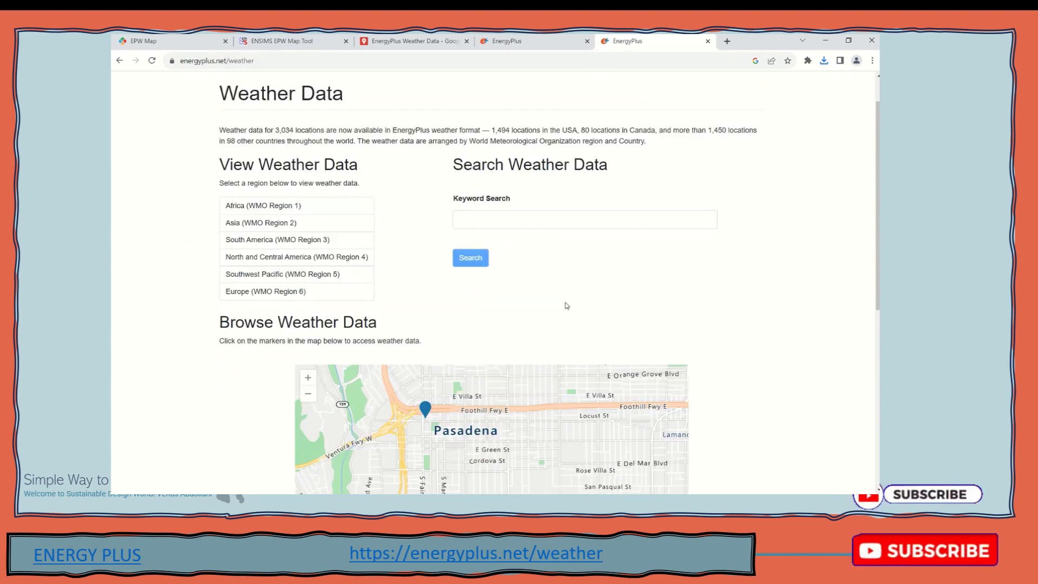
pyautogui.scroll(-5, 563, 303)
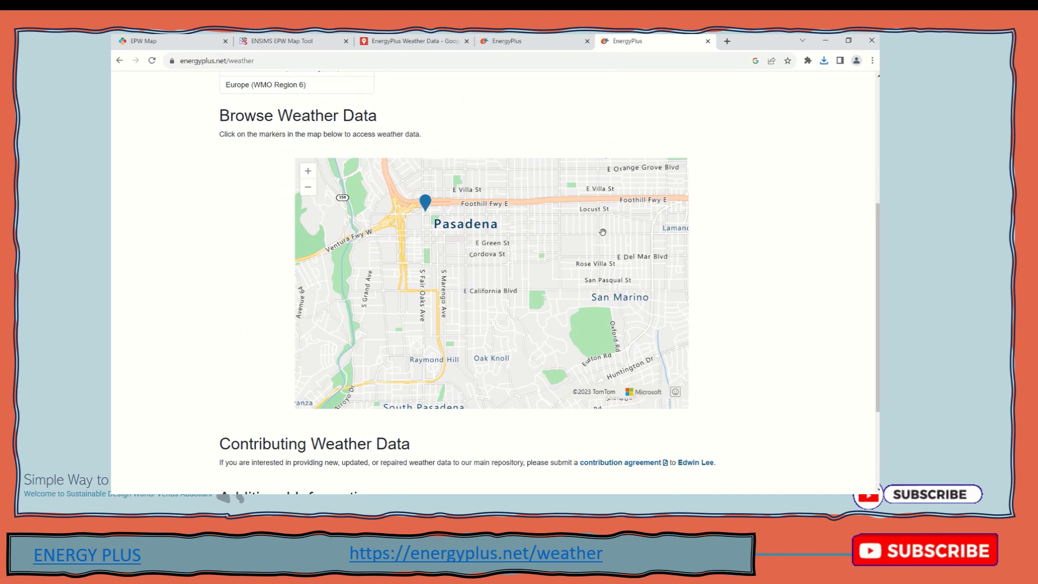
pyautogui.scroll(1, 602, 232)
pyautogui.scroll(-1, 692, 291)
pyautogui.scroll(-3, 455, 174)
pyautogui.scroll(-4, 455, 173)
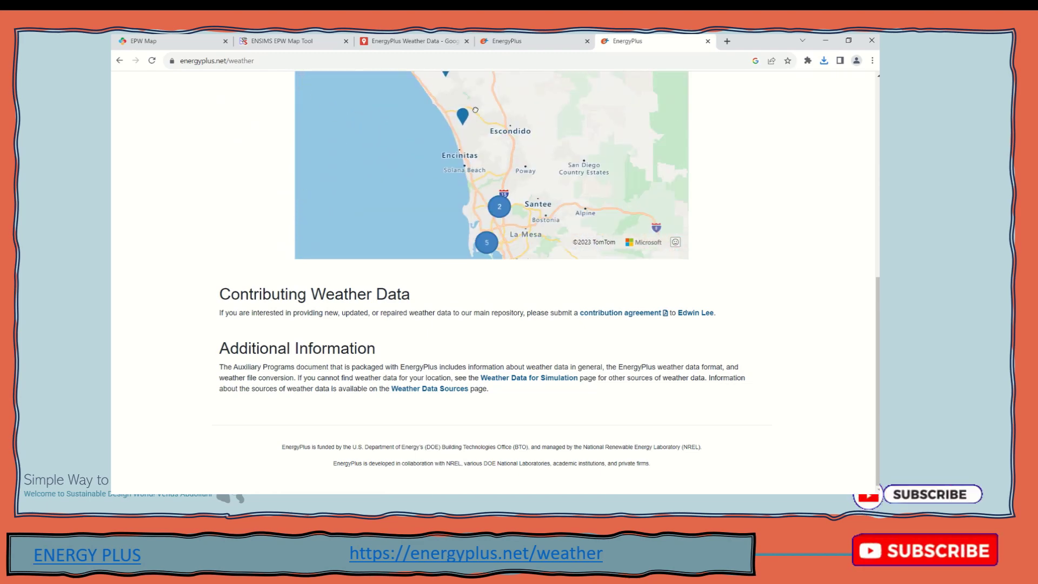
pyautogui.scroll(3, 495, 181)
pyautogui.scroll(1, 476, 184)
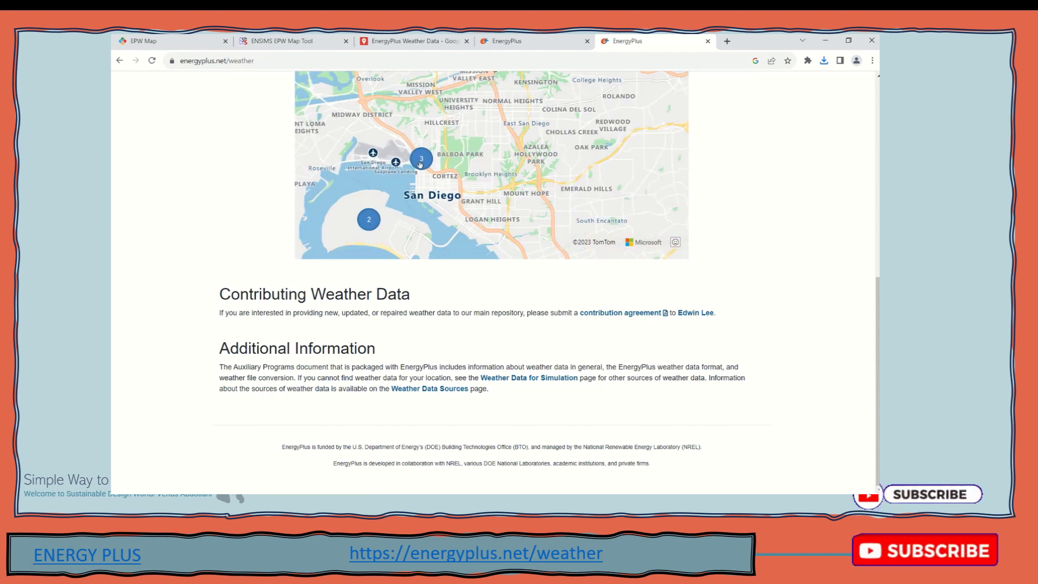
pyautogui.scroll(2, 422, 163)
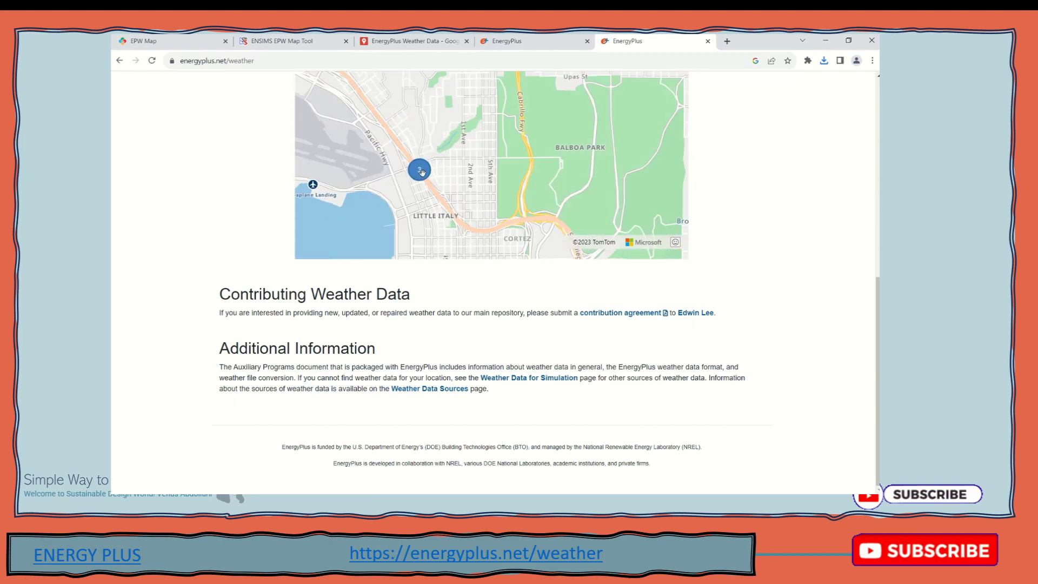
pyautogui.scroll(-2, 422, 177)
pyautogui.scroll(1, 426, 174)
pyautogui.scroll(4, 425, 175)
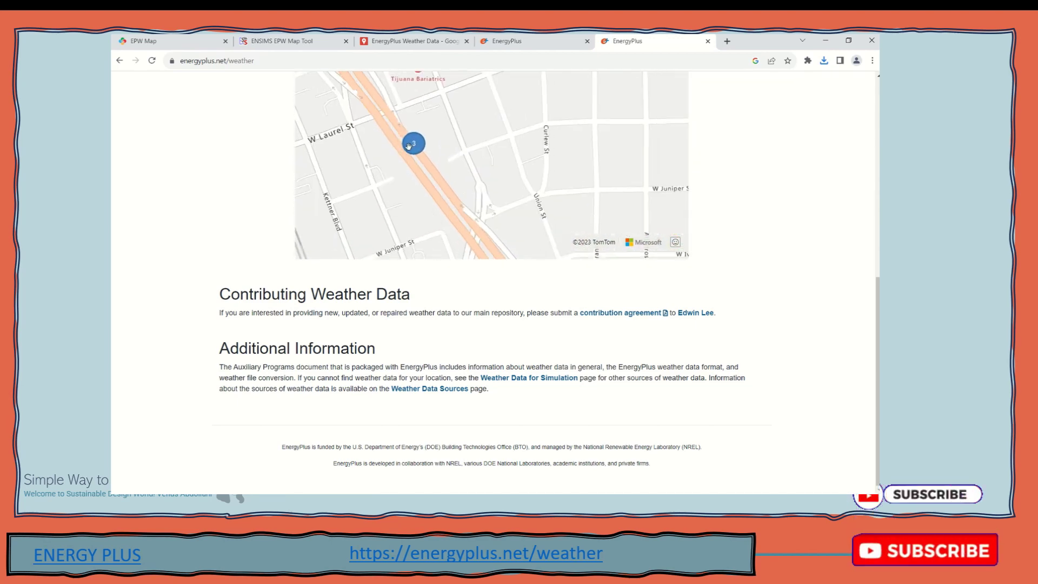
pyautogui.scroll(-4, 414, 144)
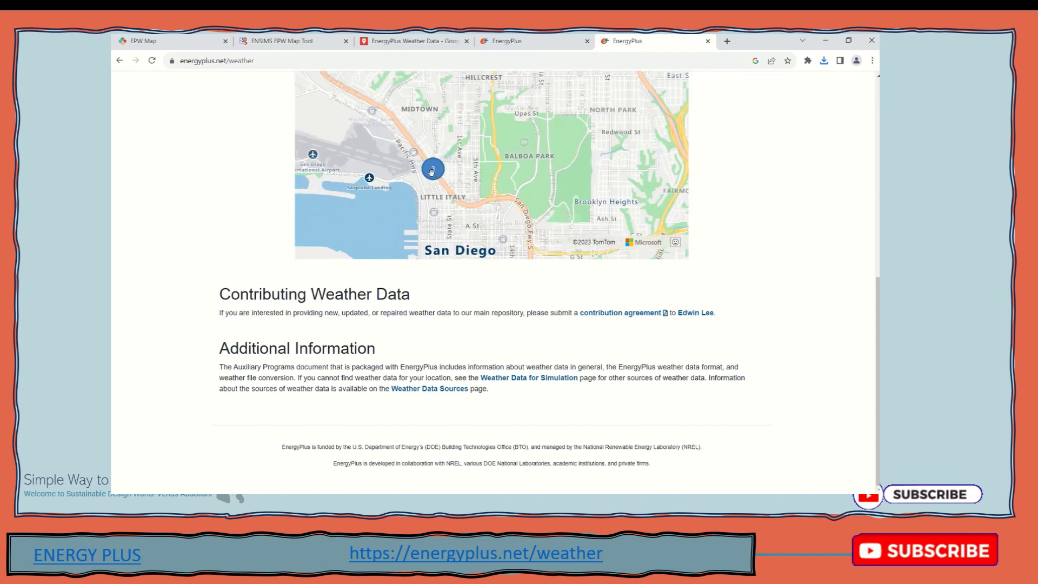
pyautogui.scroll(-1, 433, 172)
# Pan and zoom the map onto San Diego's clusters of 5 and 2 stations
pyautogui.moveTo(385, 222); pyautogui.dragTo(385, 165)
pyautogui.scroll(1, 386, 164)
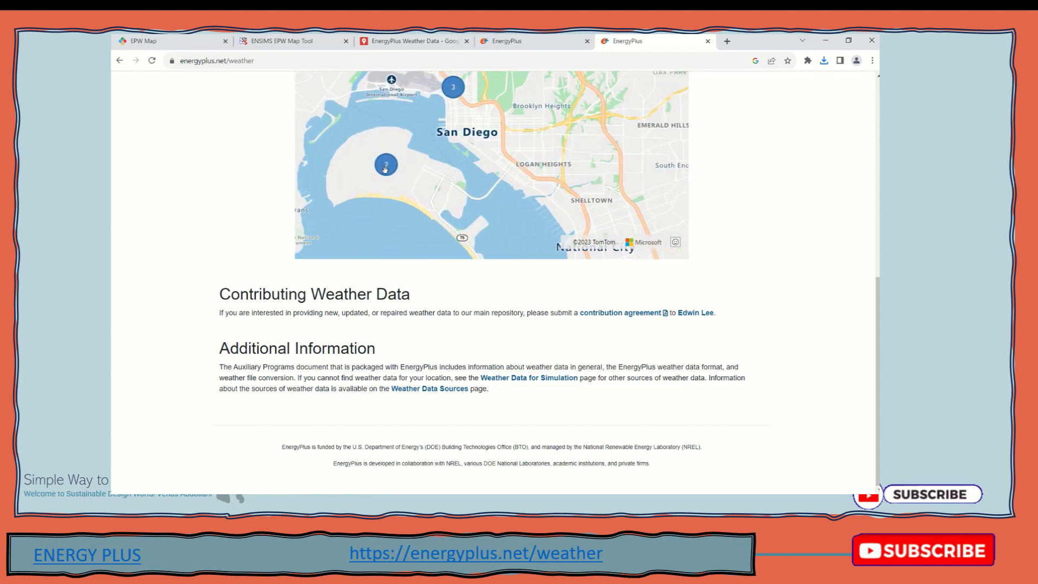
pyautogui.scroll(-2, 385, 165)
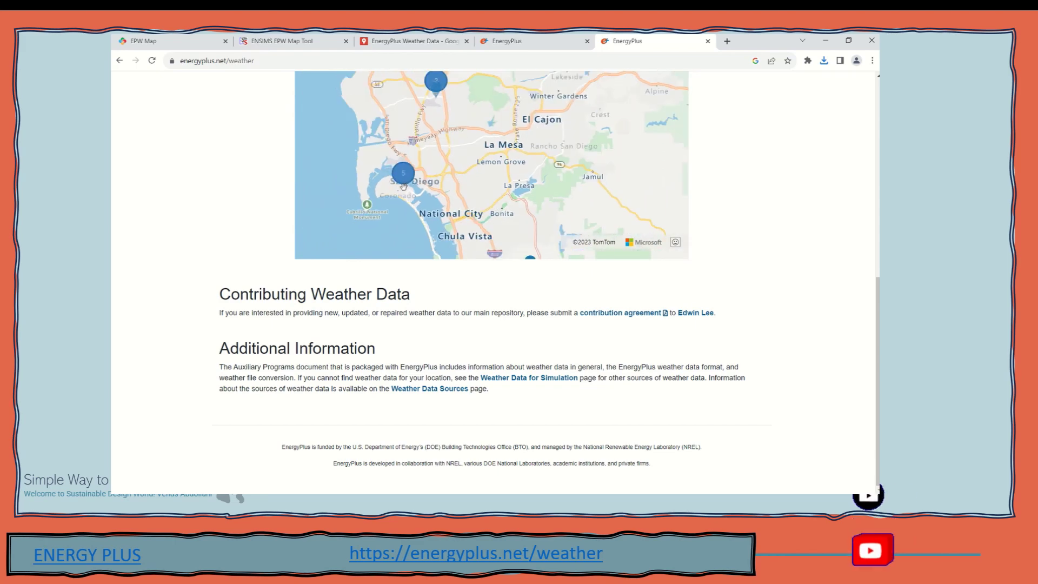
pyautogui.scroll(1, 426, 189)
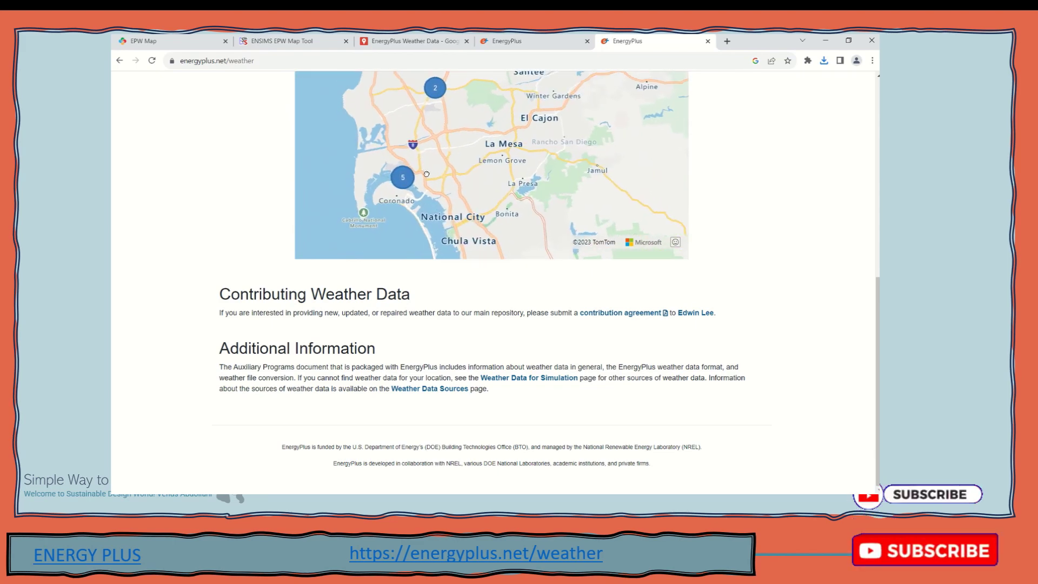
pyautogui.moveTo(428, 175); pyautogui.dragTo(456, 185)
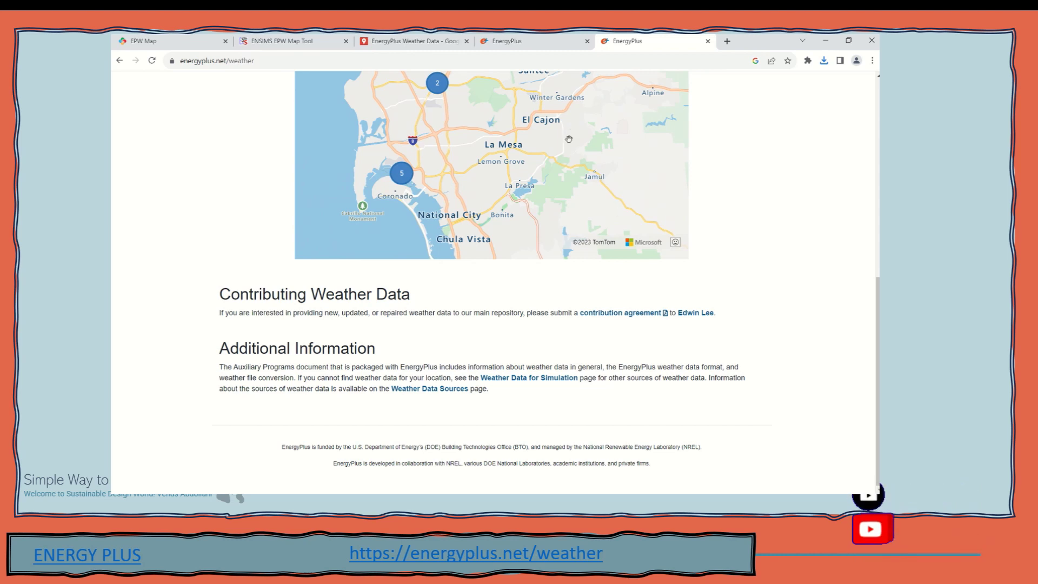
pyautogui.moveTo(522, 38)
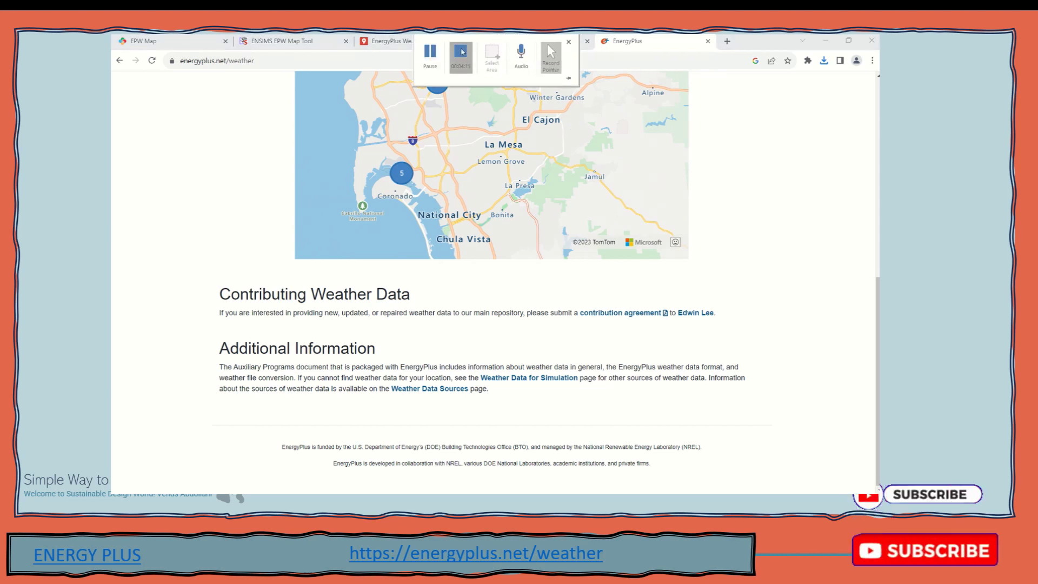